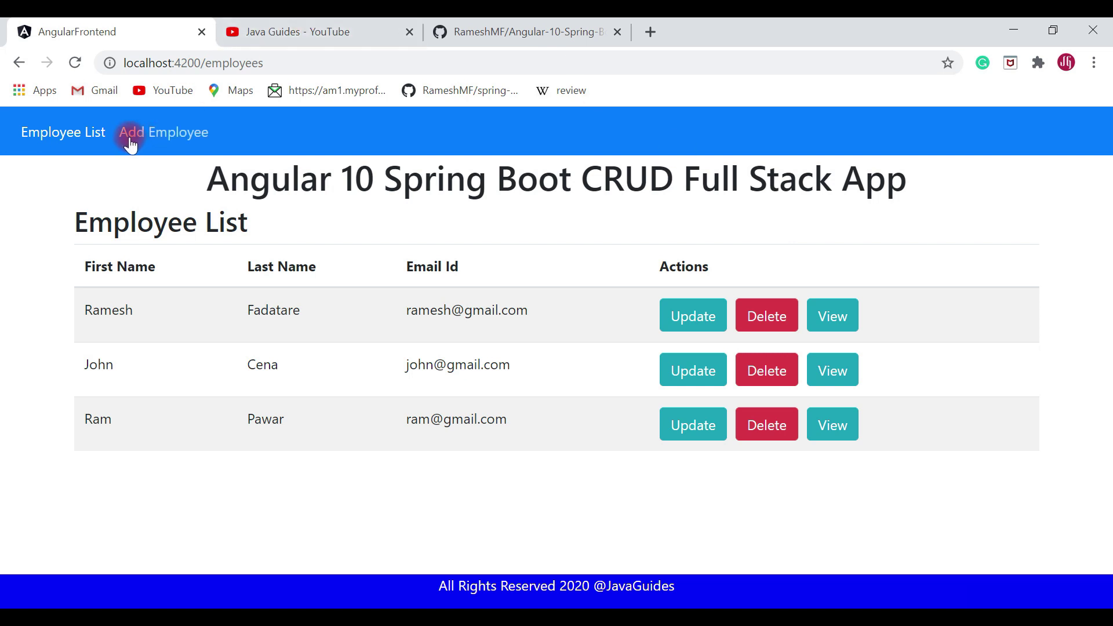
Briefly open the Add Employee form, return to the Employee List and try the row buttons.
click(171, 121)
click(29, 123)
click(687, 316)
click(746, 320)
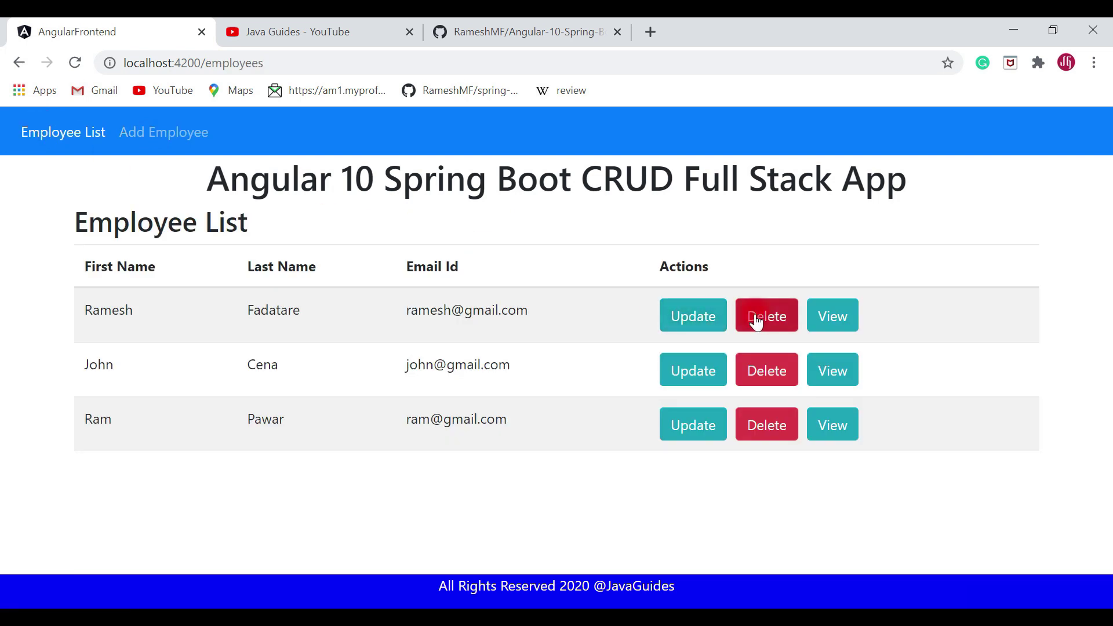
click(835, 317)
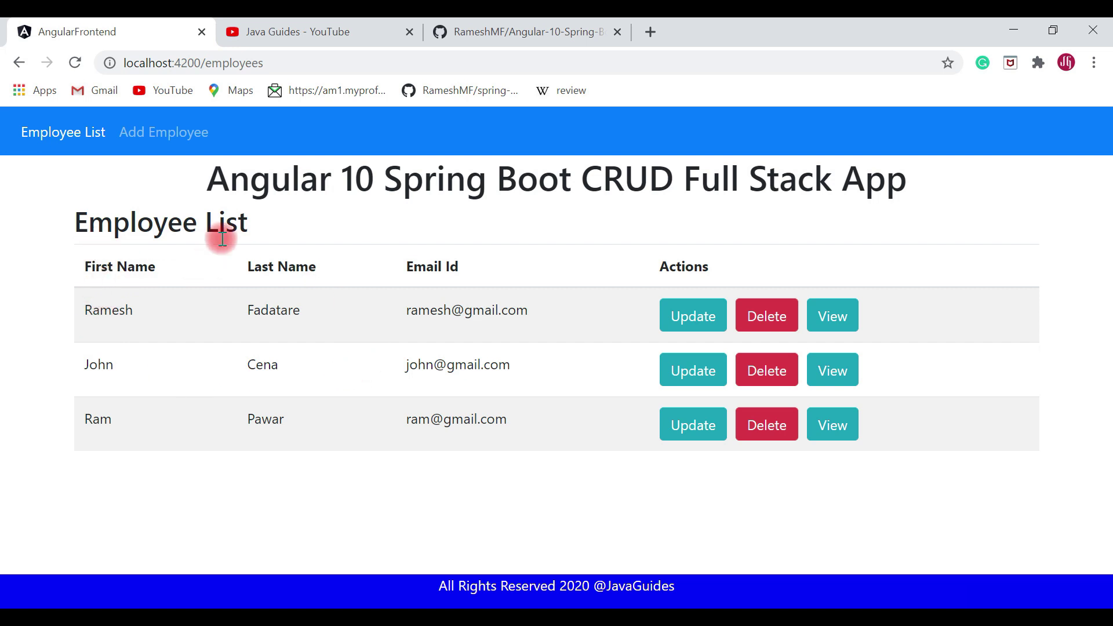
Delete all three employee rows, then open the blank Create Employee form.
click(773, 323)
click(769, 325)
click(749, 313)
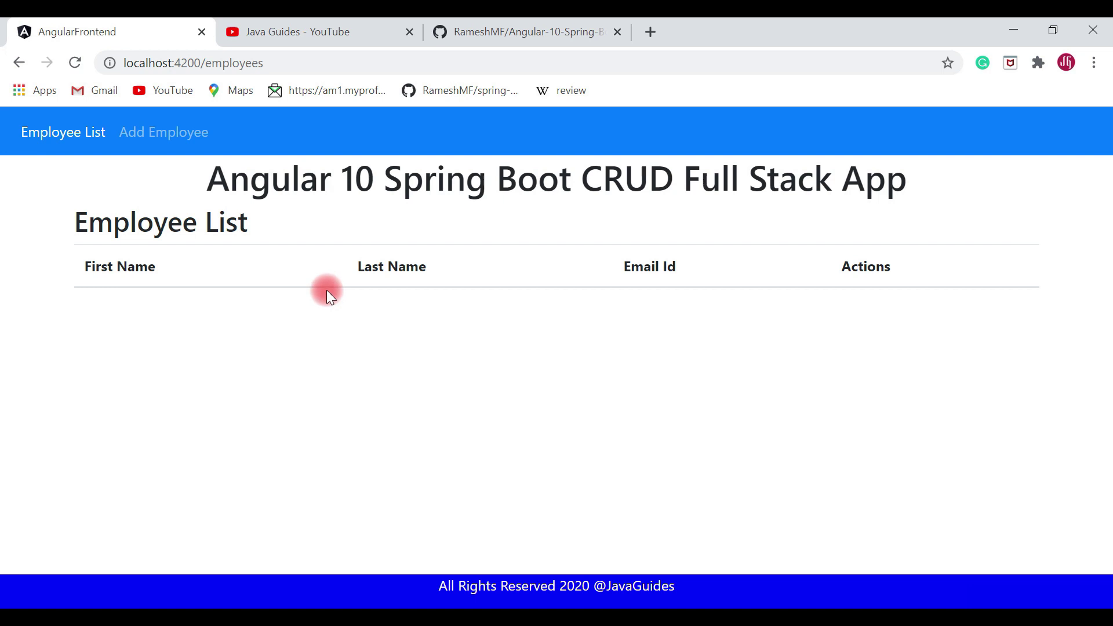
click(161, 131)
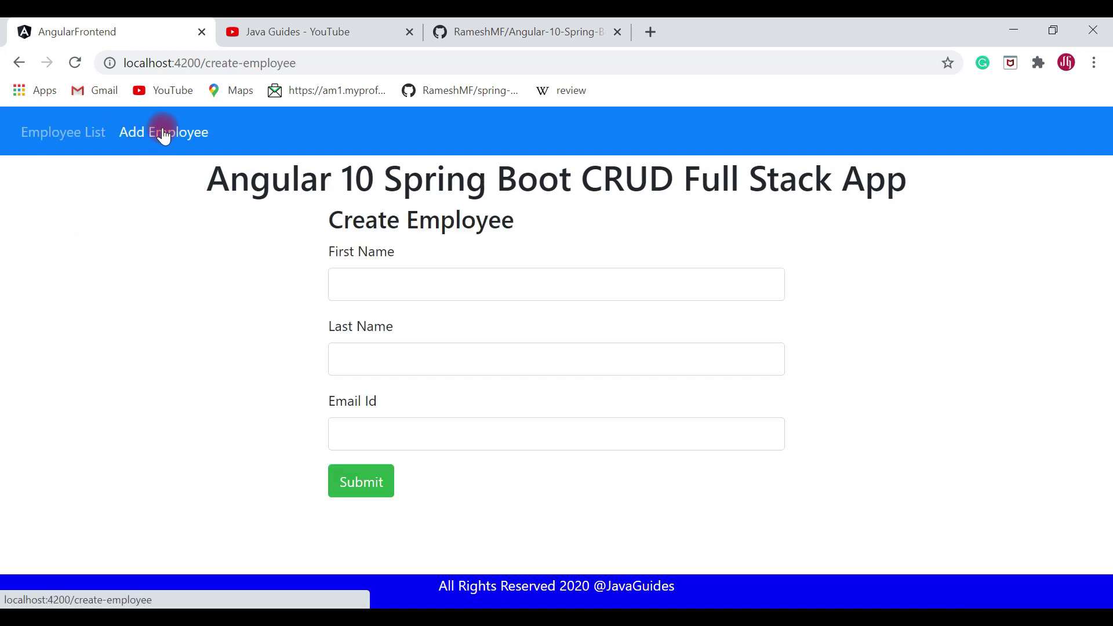
Add a first employee using autofilled first name, last name and email.
click(364, 288)
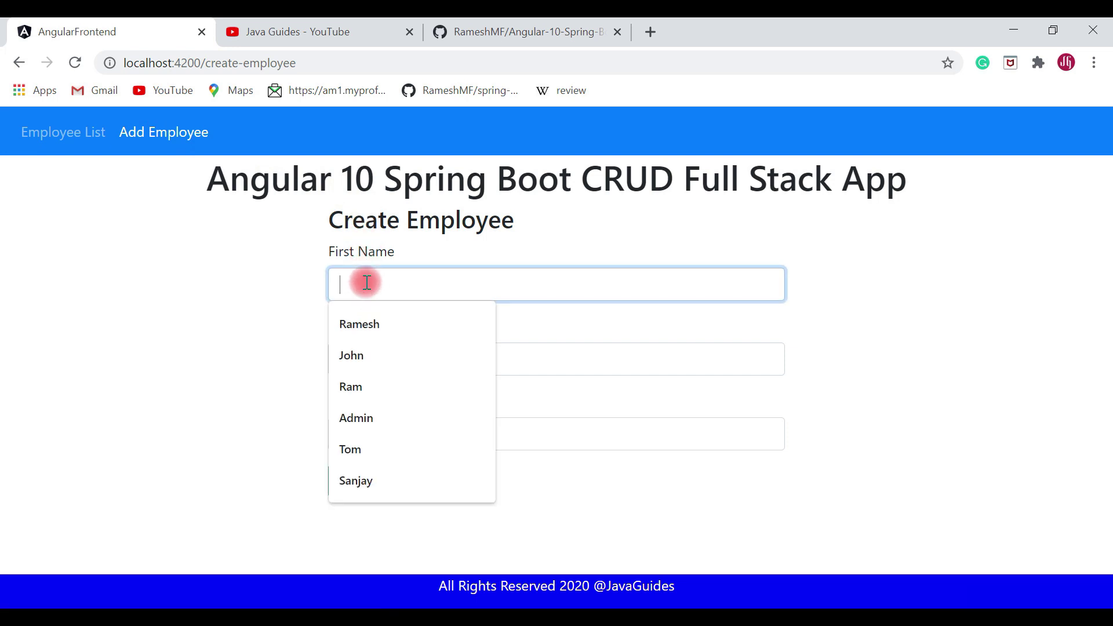
click(366, 317)
click(362, 345)
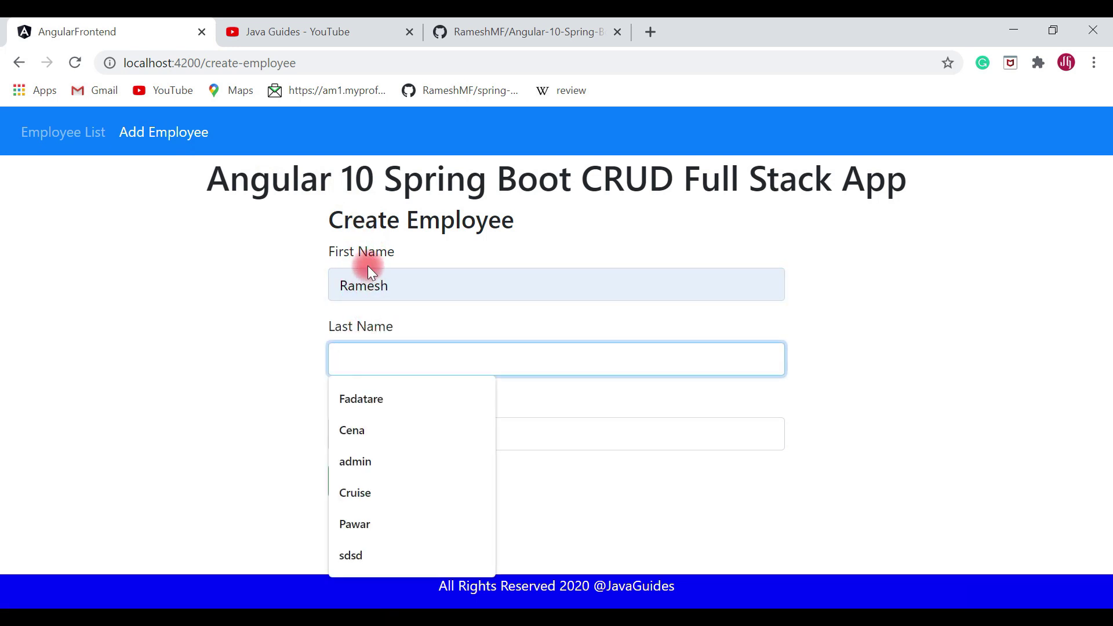
click(355, 398)
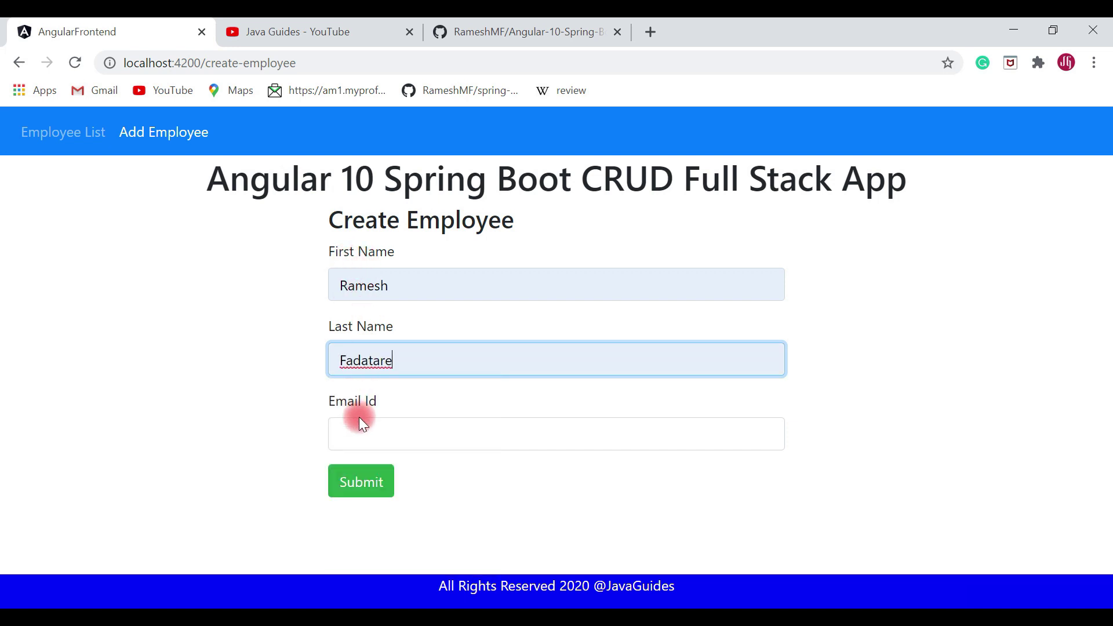
click(355, 434)
click(381, 270)
click(382, 469)
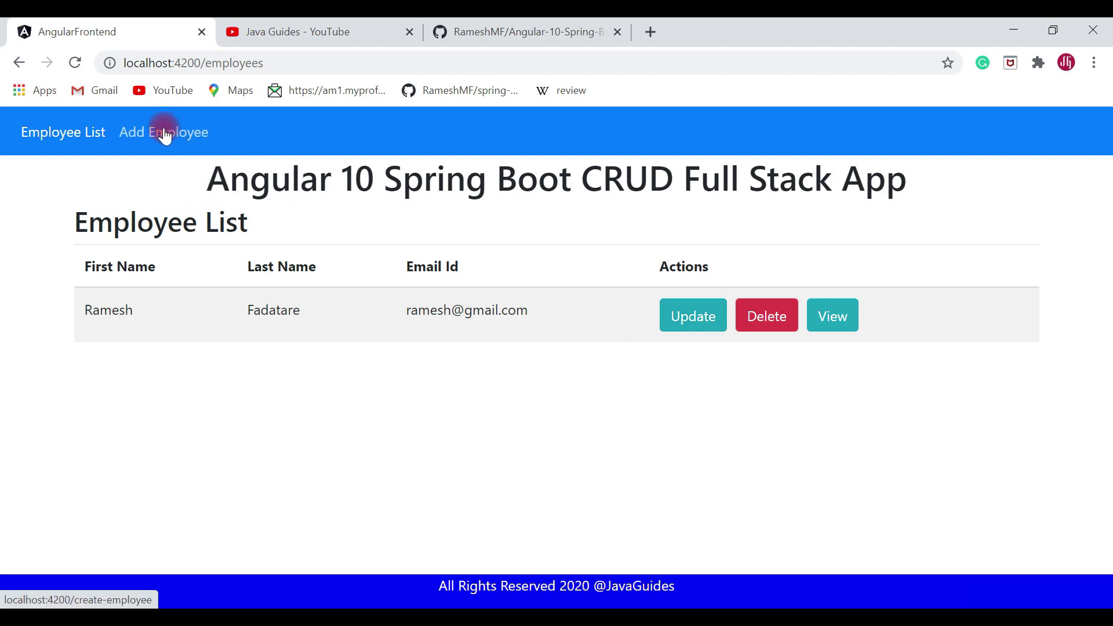
Add a second employee from autofilled details, then reopen the Create Employee form.
click(165, 132)
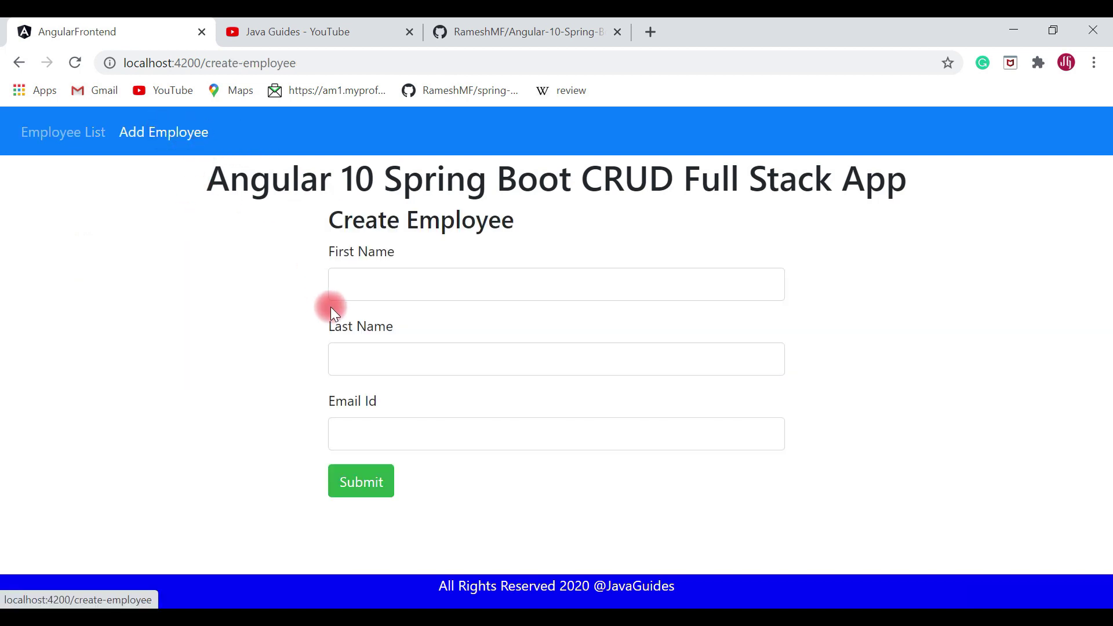
click(375, 278)
click(365, 360)
click(371, 351)
click(354, 431)
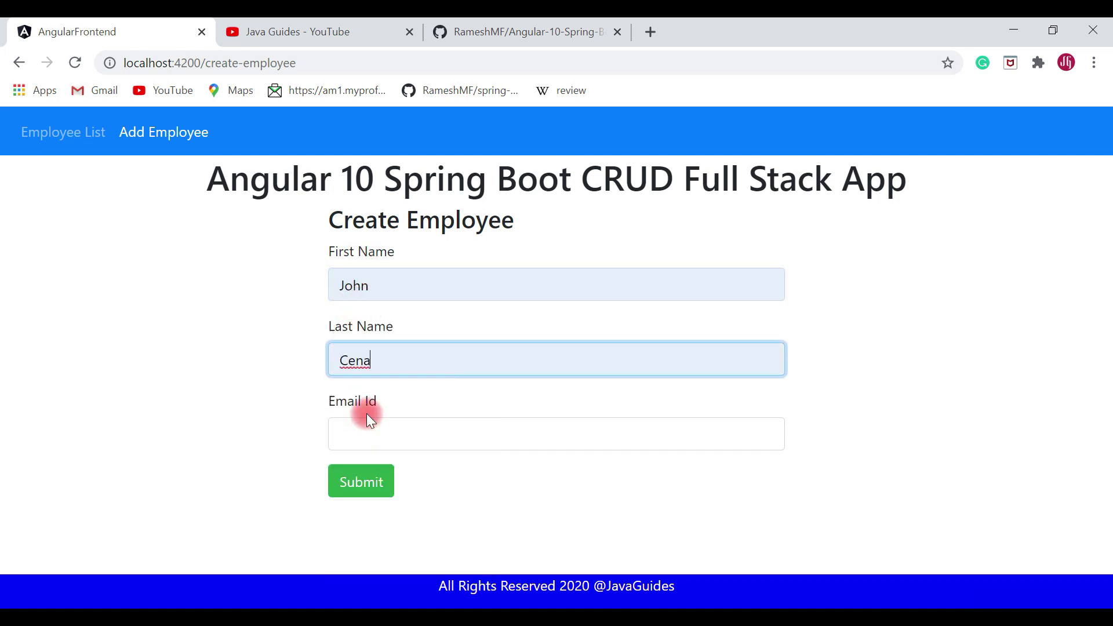
click(352, 436)
click(354, 296)
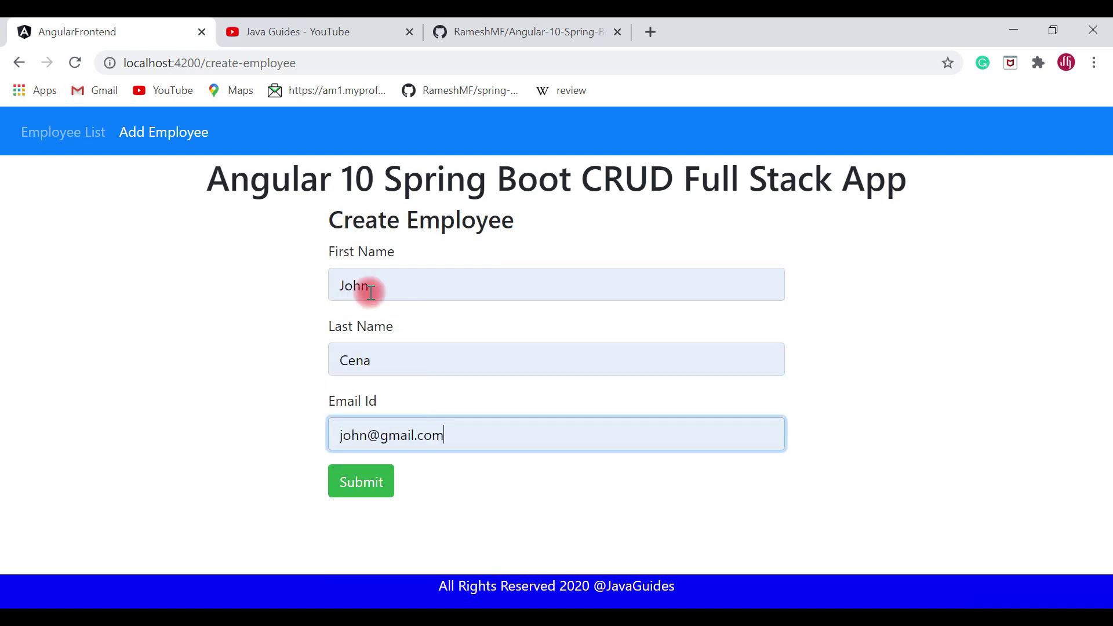
click(365, 486)
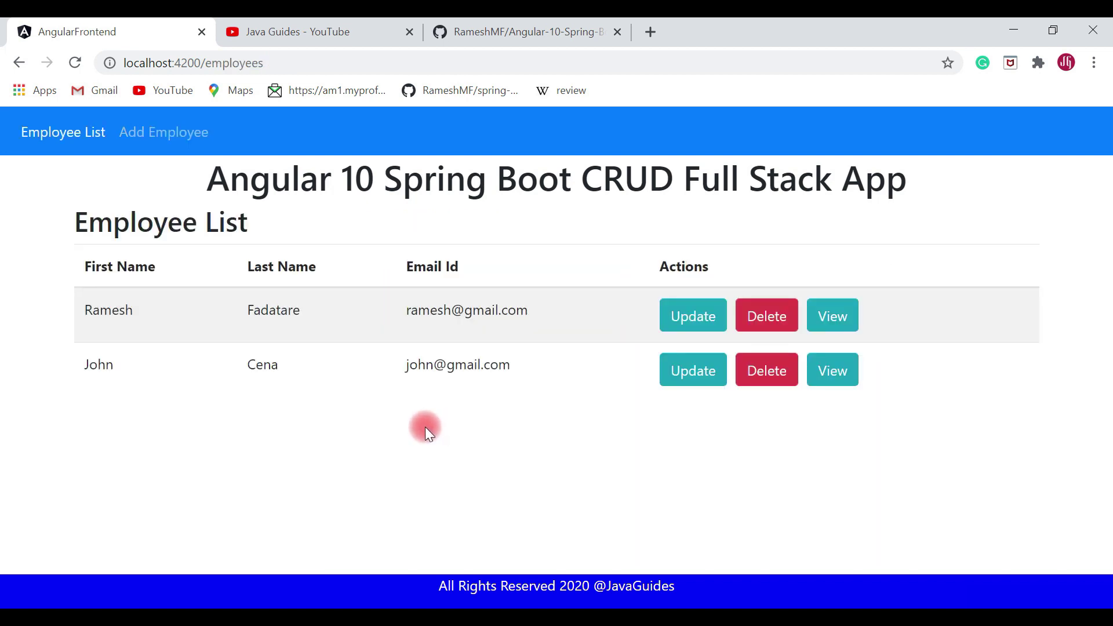
click(159, 132)
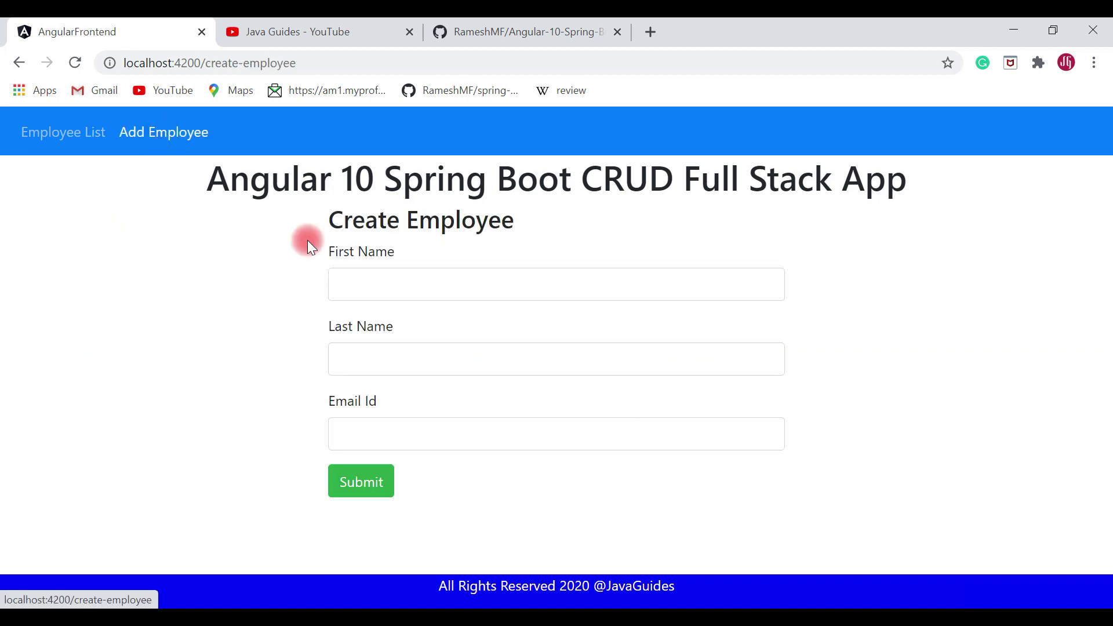
Add an employee with first name Admin, last name admin and the autofilled admin email.
click(367, 273)
click(356, 418)
click(353, 350)
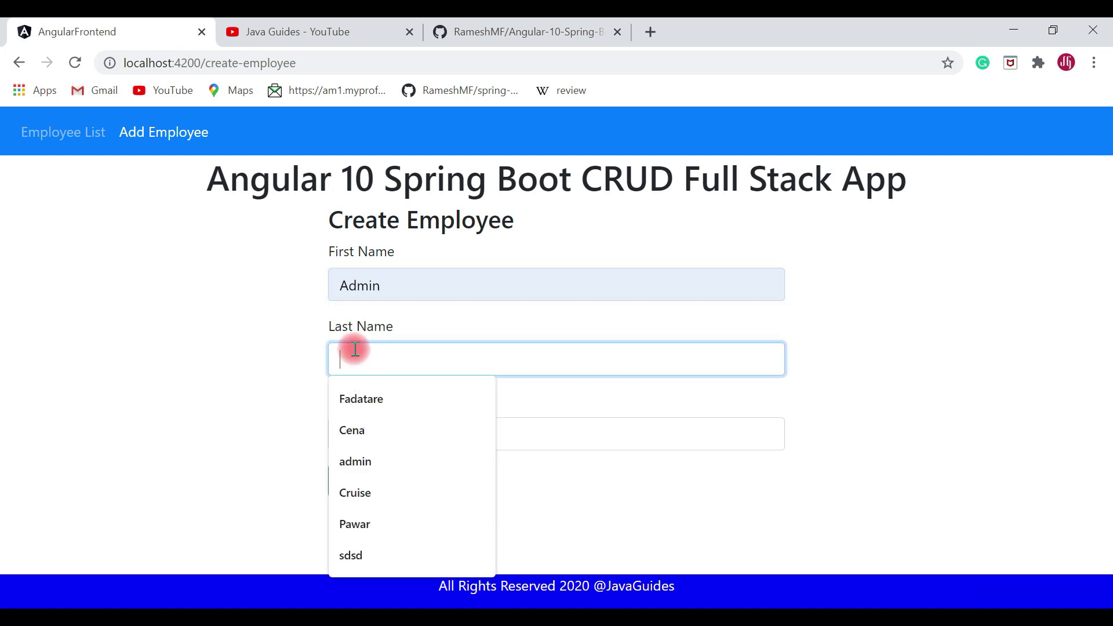
click(355, 461)
click(360, 430)
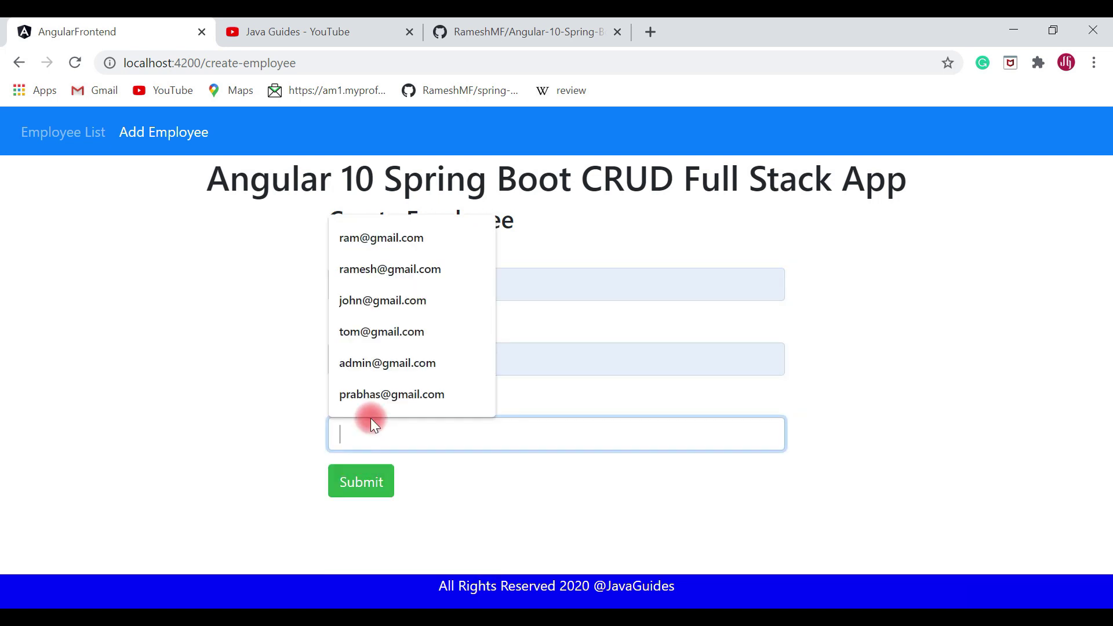
click(377, 363)
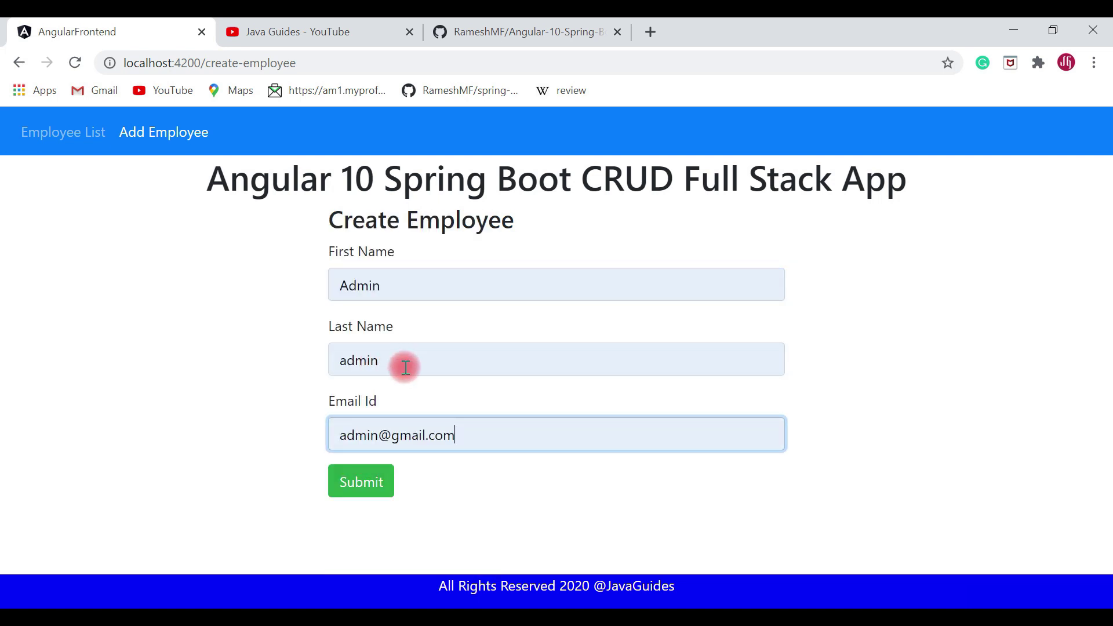
click(371, 474)
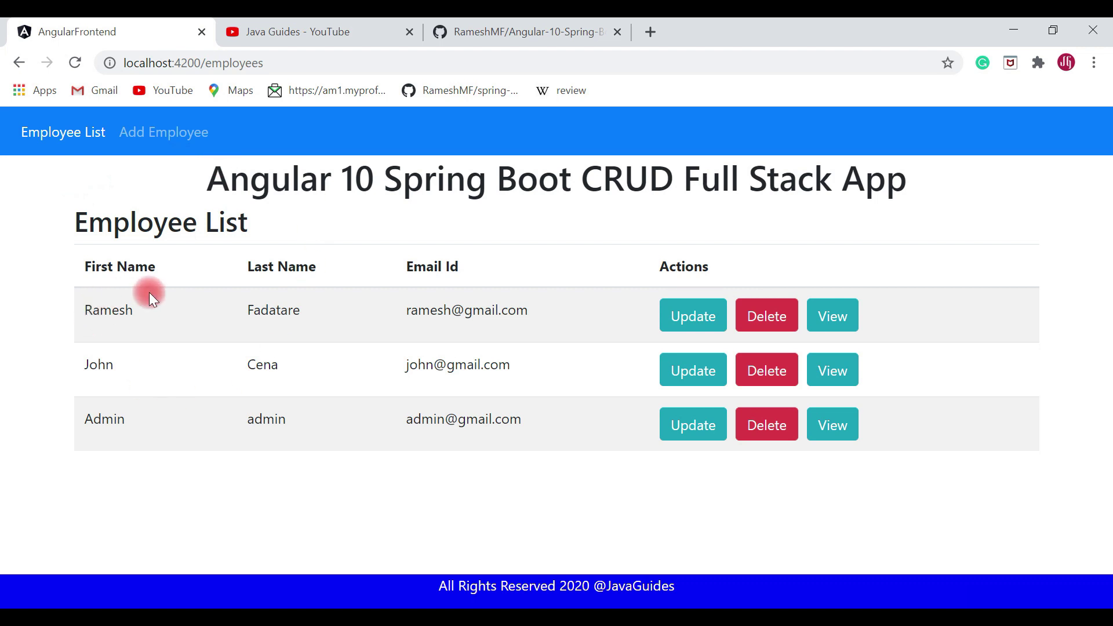
Add a fourth employee from autofilled details and highlight the first row's details.
click(156, 135)
click(370, 281)
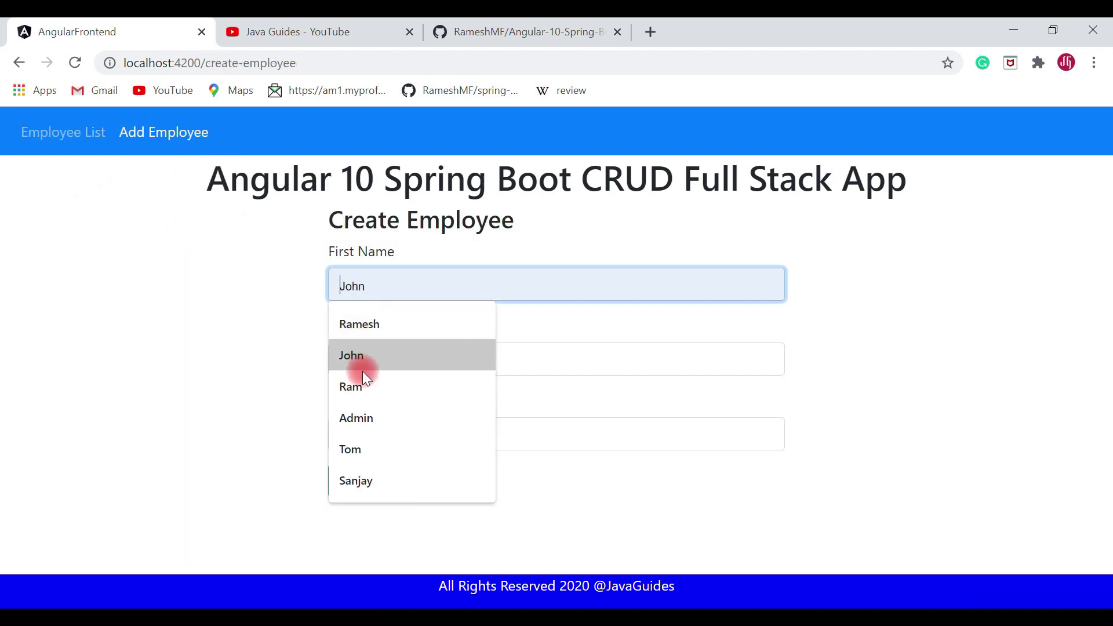
click(355, 387)
click(372, 348)
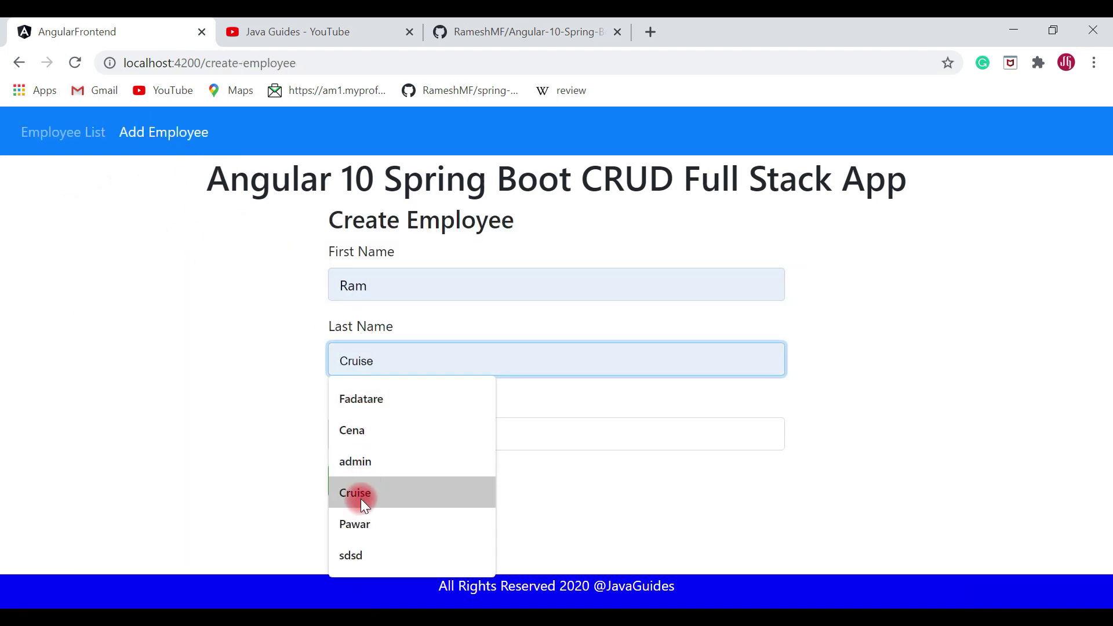
click(360, 522)
click(353, 424)
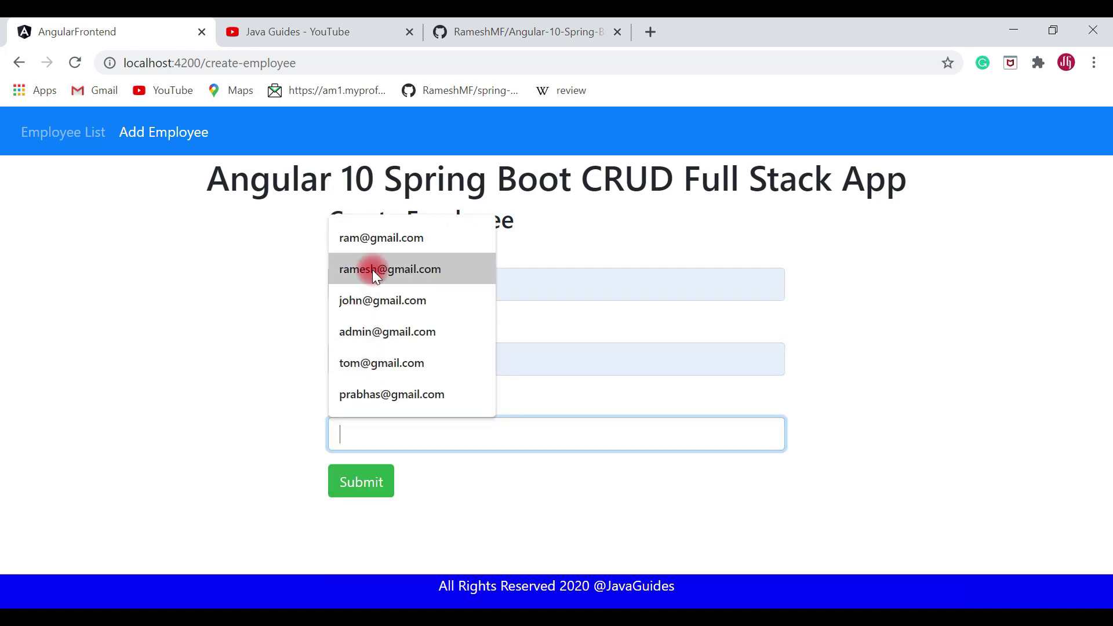
click(378, 237)
click(370, 485)
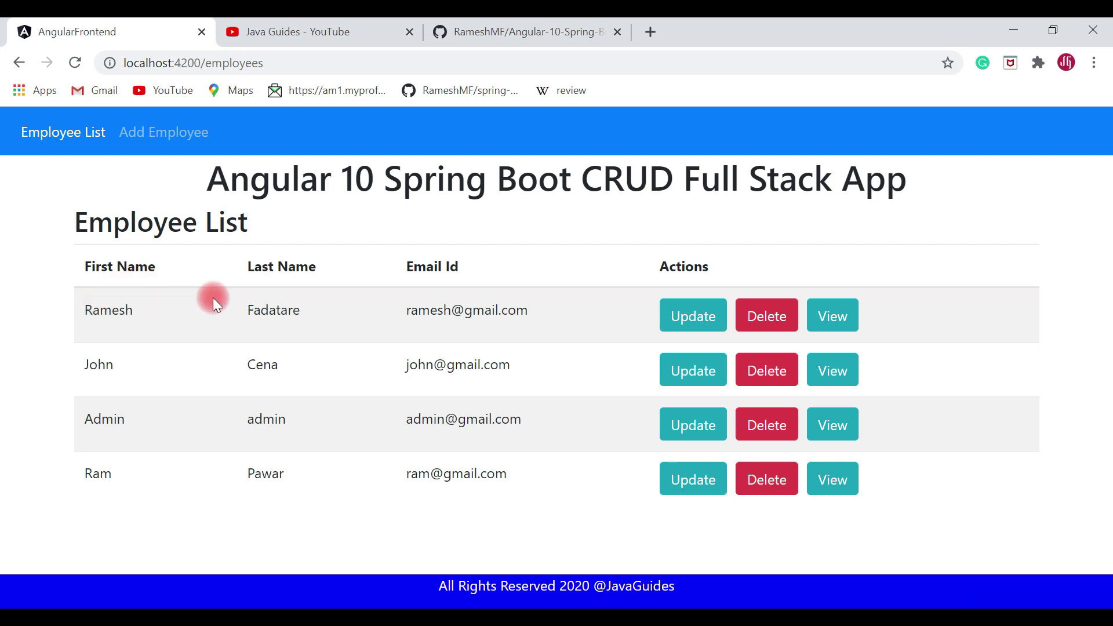
drag(84, 310, 531, 308)
Open the first employee for editing and change the first name's last letter to 'a'.
click(597, 311)
click(696, 316)
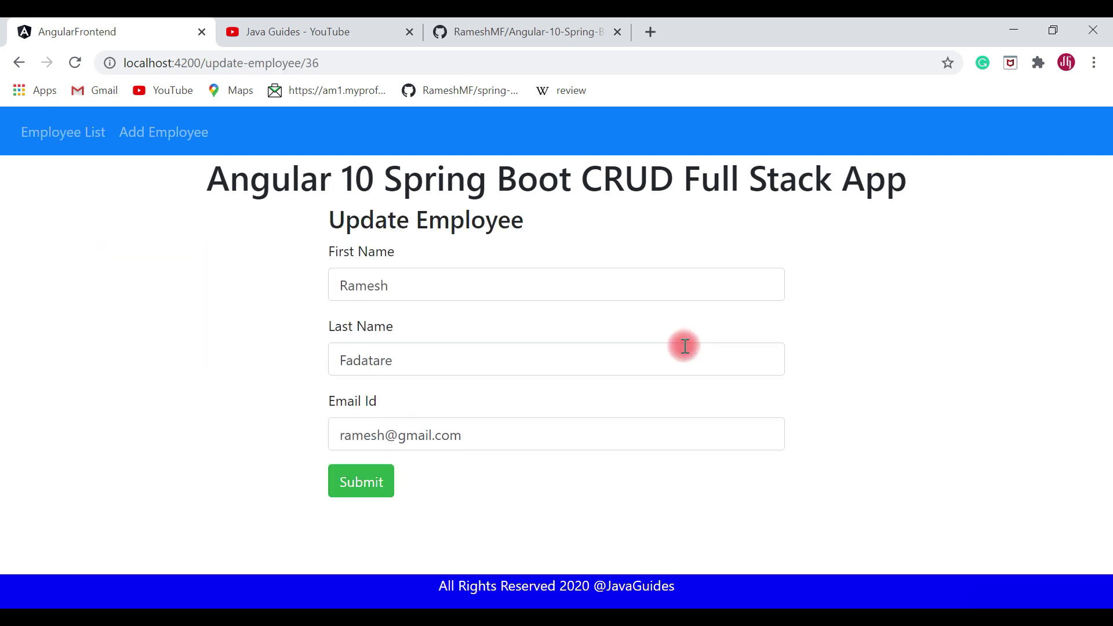
click(428, 284)
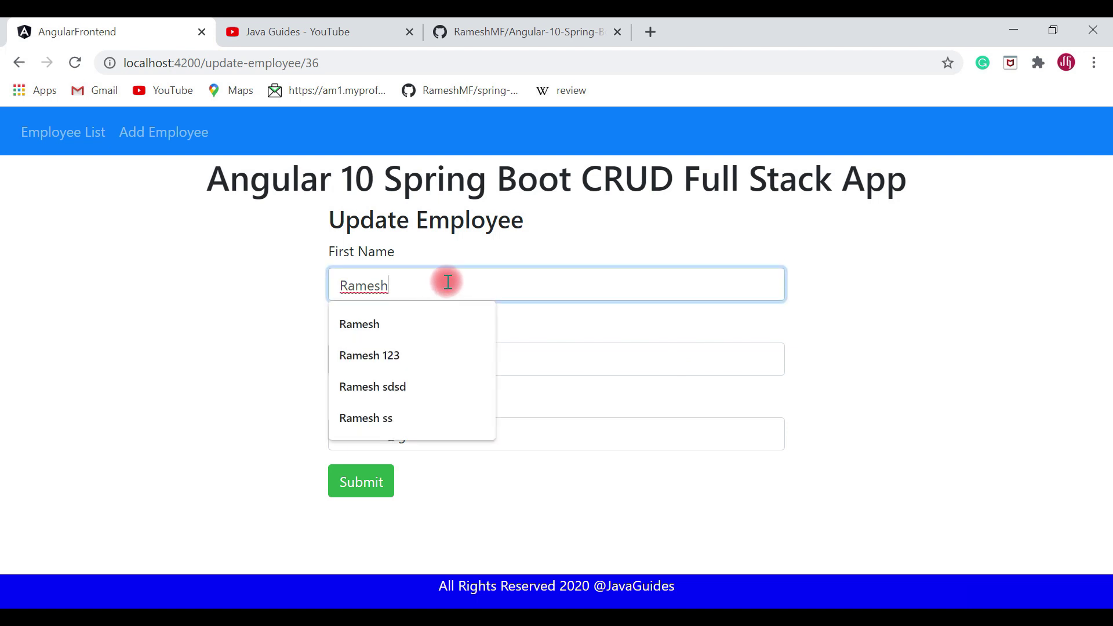
key(BackSpace)
key(BackSpace)
key(BackSpace)
text(a)
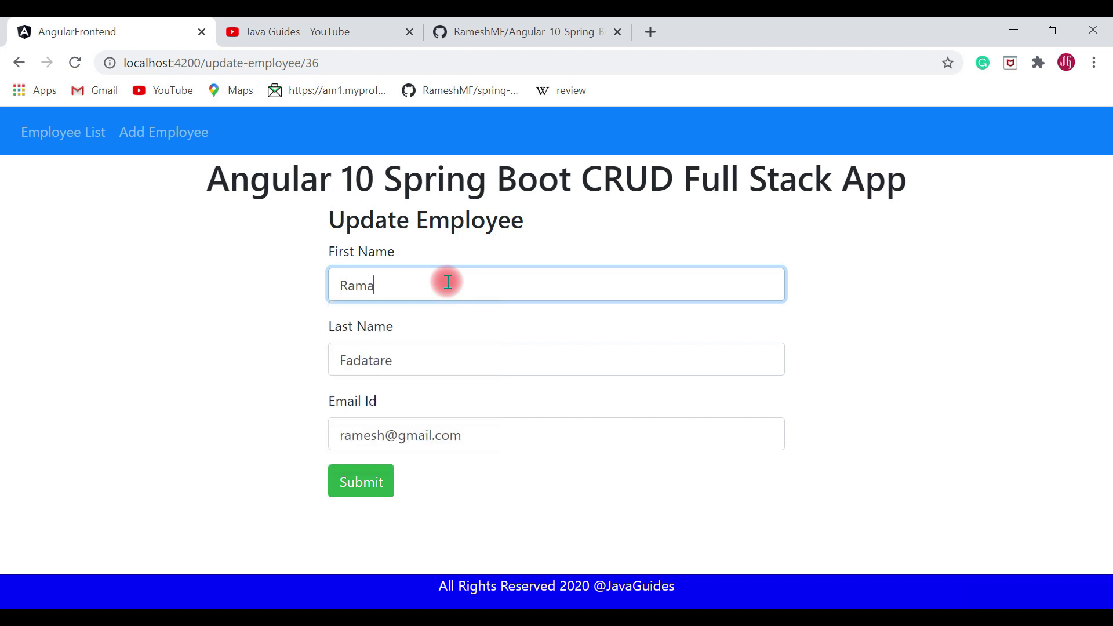
Replace the last name with the suggested entry starting with 'Ja'.
click(402, 358)
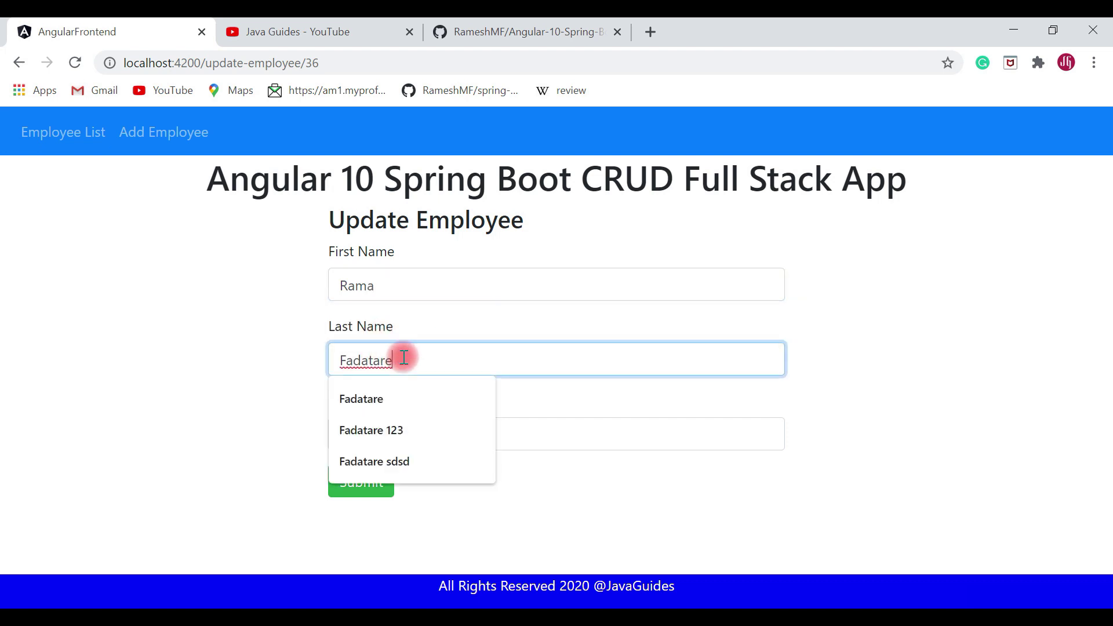
key(ctrl+a)
key(BackSpace)
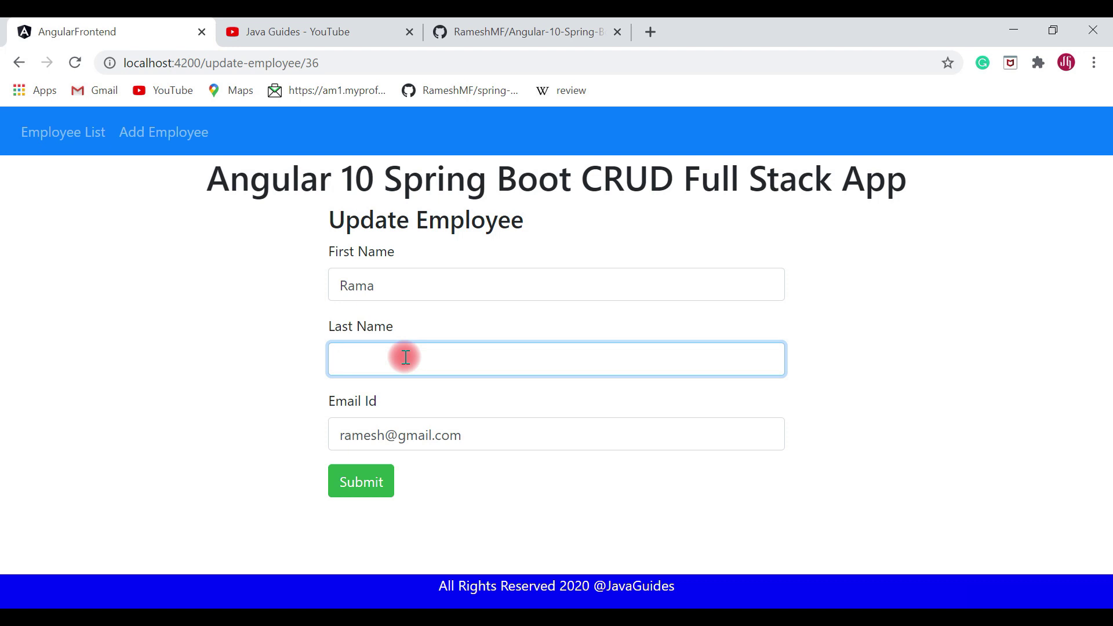
text(P)
key(BackSpace)
text(Ja)
key(Down)
key(Return)
Change the email user name's ending to 'a' and submit the updated record.
click(385, 435)
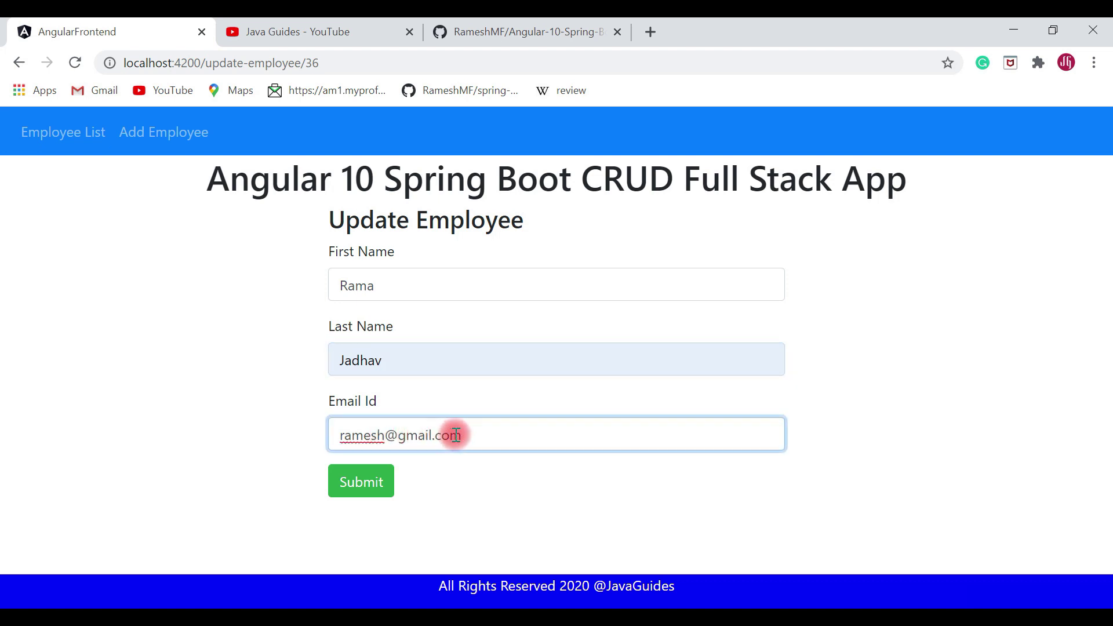
key(BackSpace)
key(BackSpace)
key(BackSpace)
text(a)
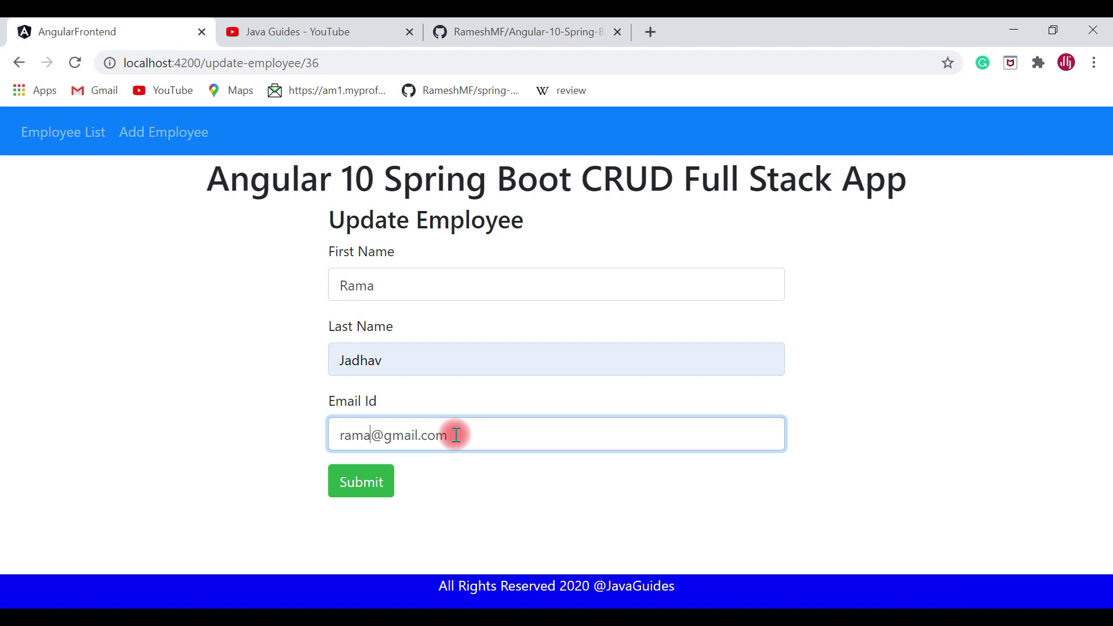
click(372, 485)
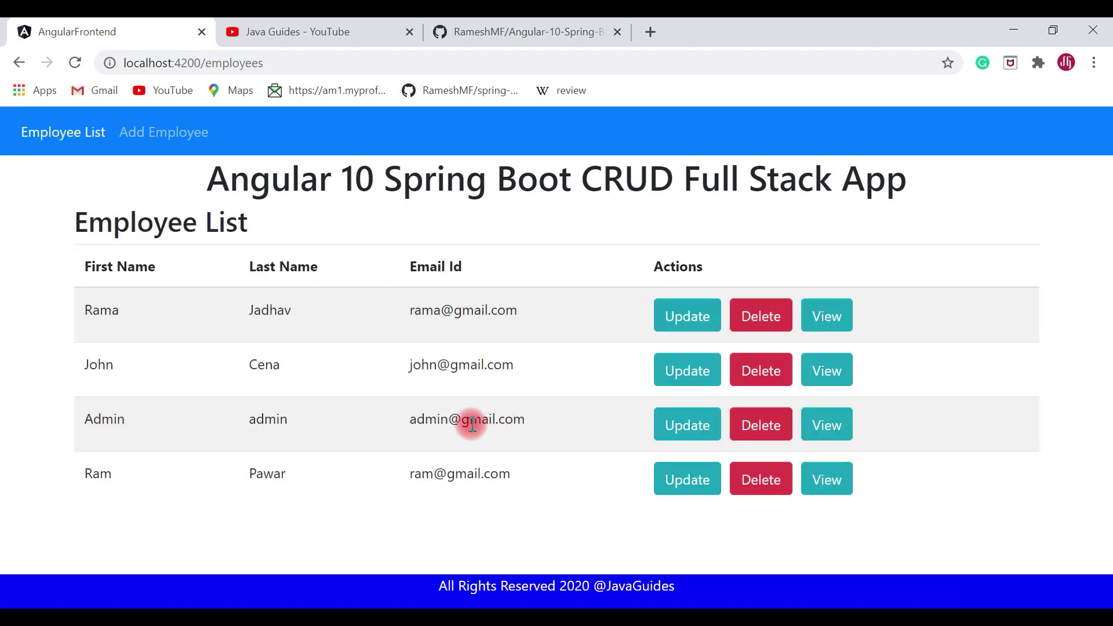
drag(94, 303, 514, 310)
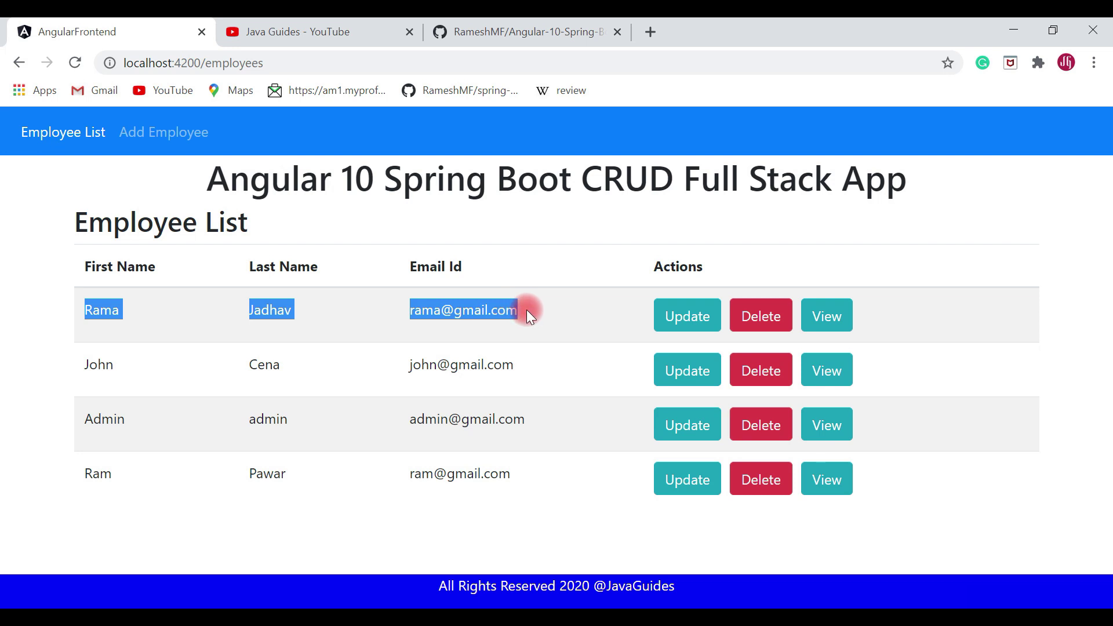
click(526, 309)
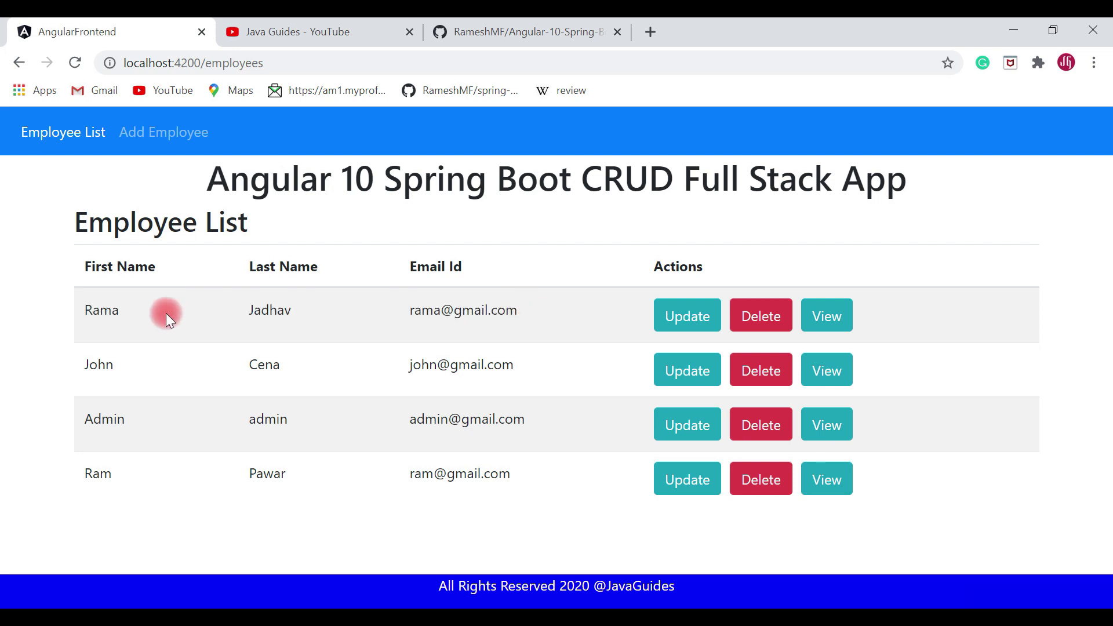
Highlight the first employee's first name, last name and email in the table.
double_click(98, 311)
click(292, 258)
drag(246, 308, 293, 310)
drag(426, 311, 557, 315)
click(510, 326)
Delete the last and second employee rows, then view the Admin employee's details.
drag(82, 475, 513, 466)
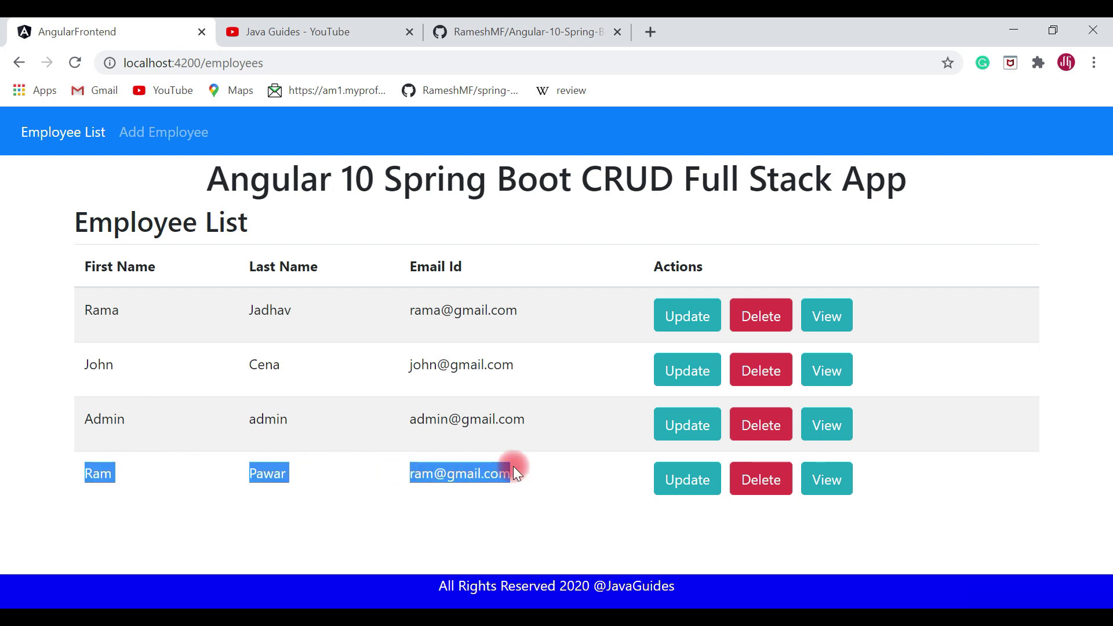
click(761, 482)
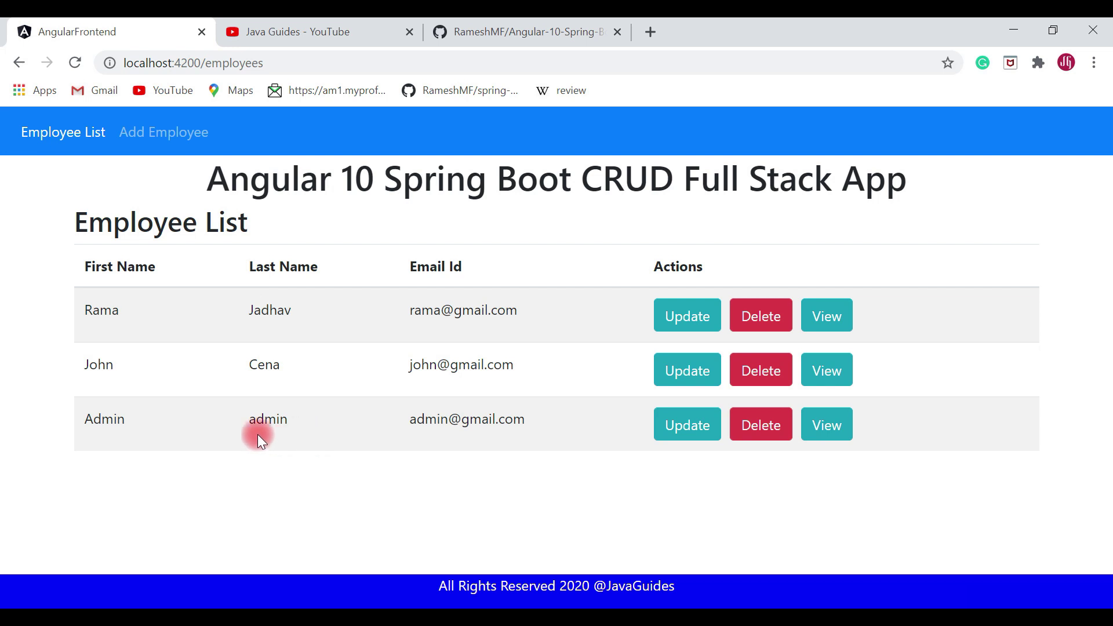
drag(93, 363, 525, 363)
click(772, 376)
click(772, 375)
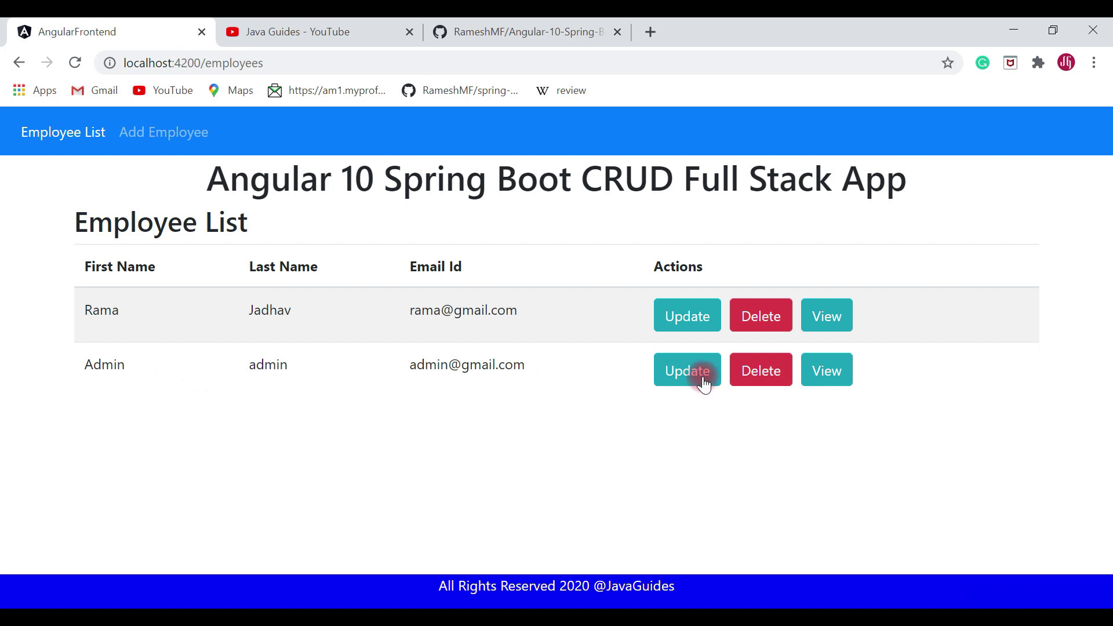
click(835, 370)
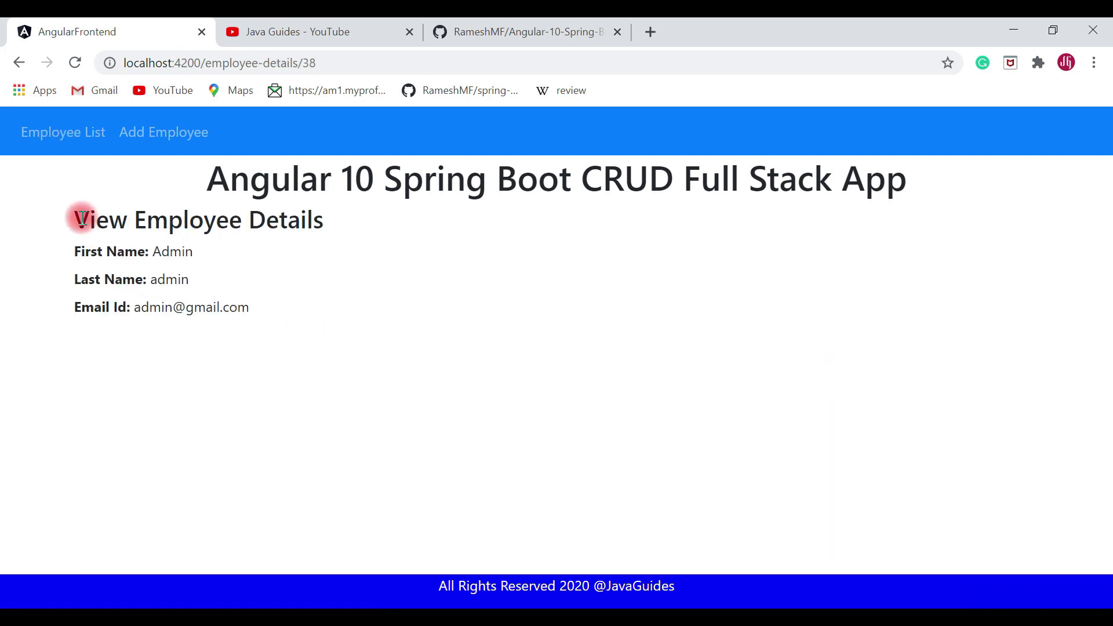
drag(79, 221, 281, 298)
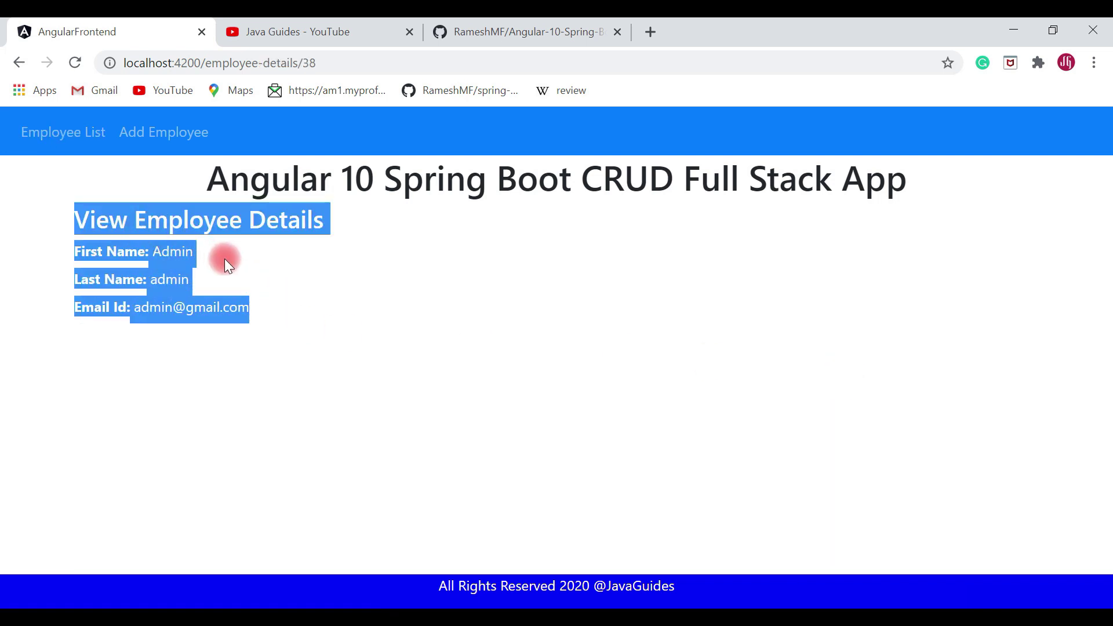
click(145, 268)
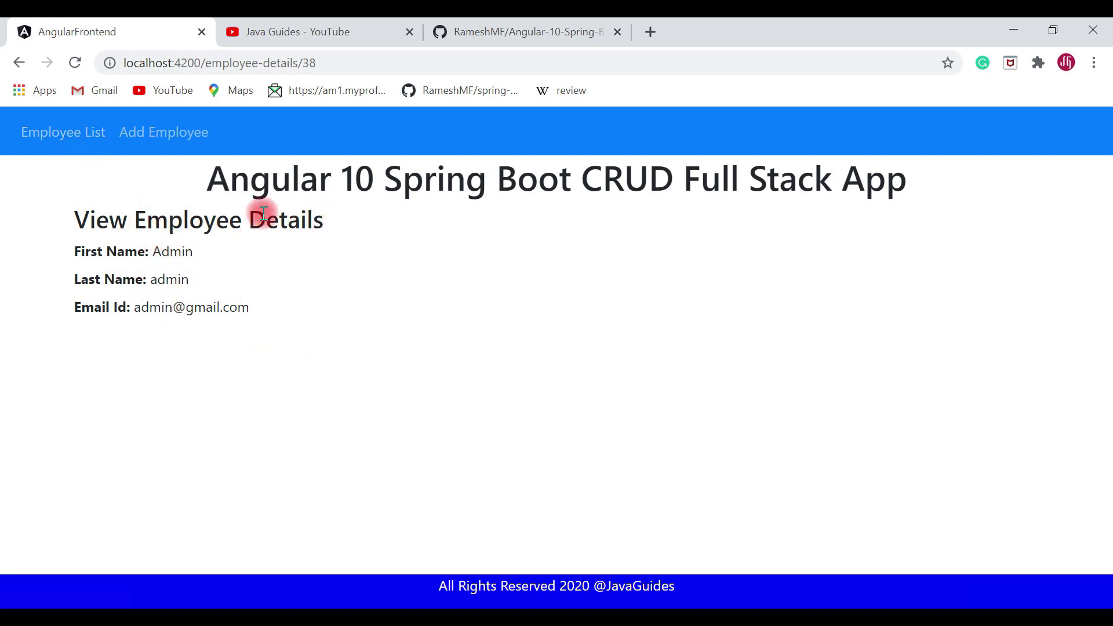
click(69, 141)
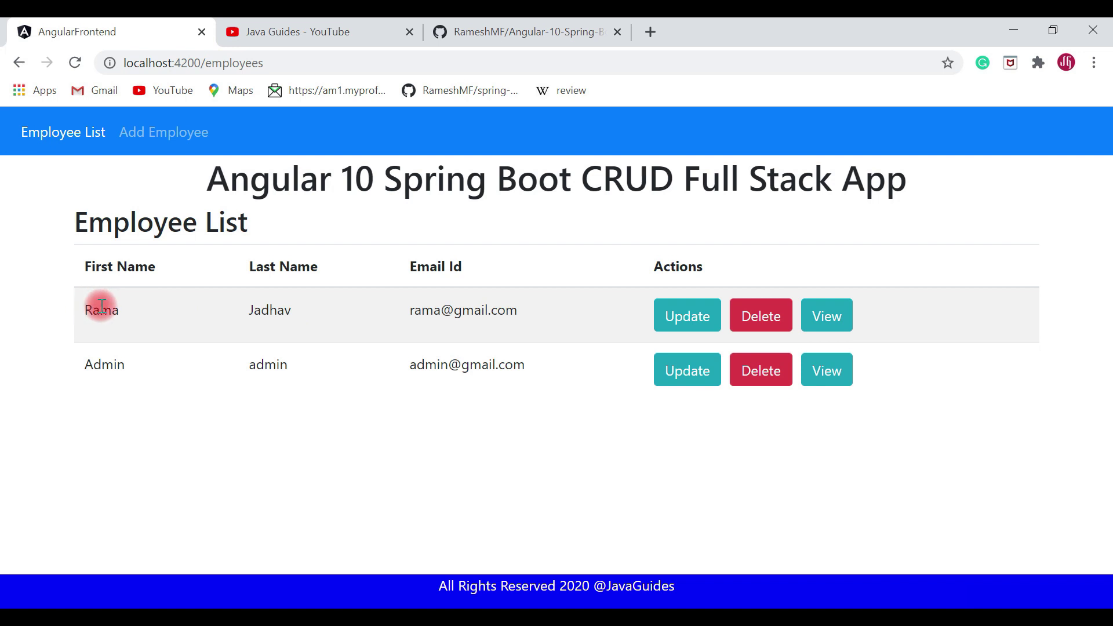
click(827, 315)
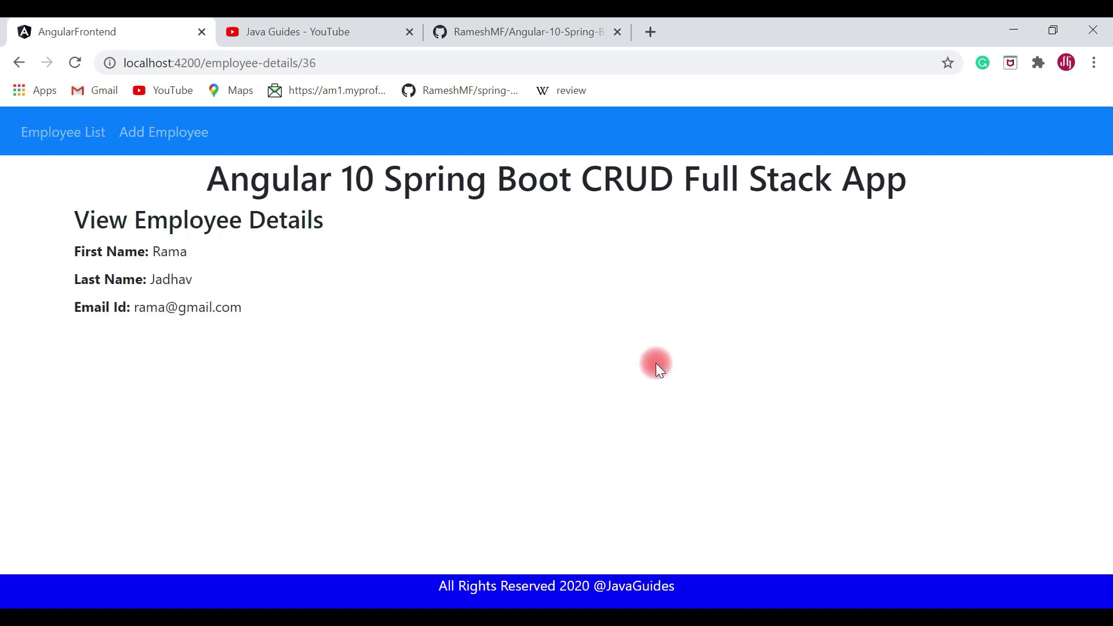
drag(65, 210, 277, 311)
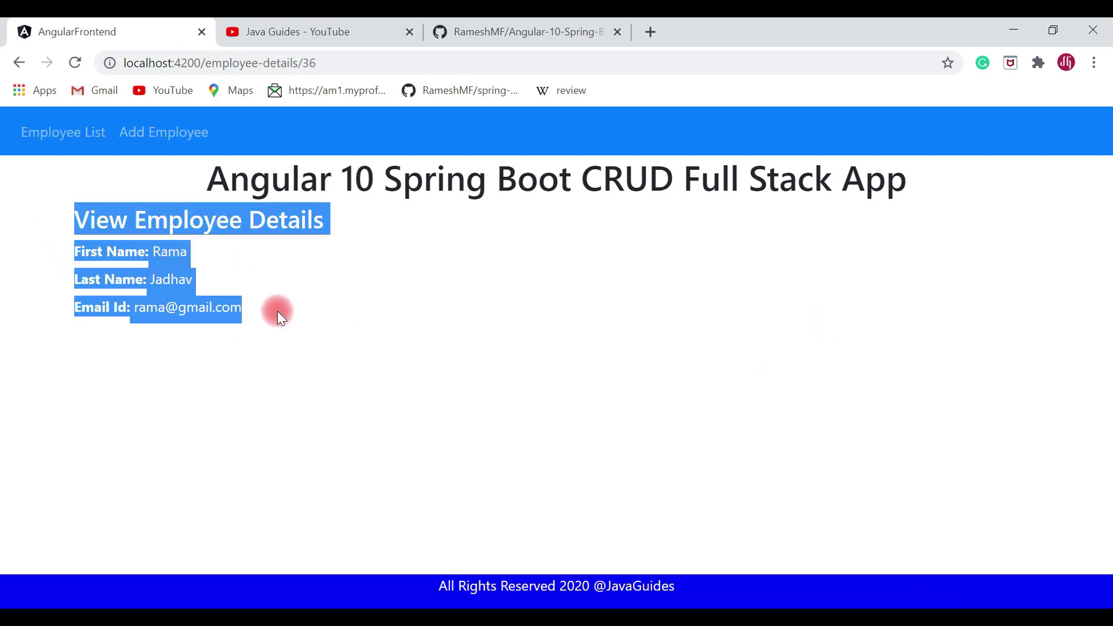
click(78, 242)
double_click(169, 252)
click(155, 261)
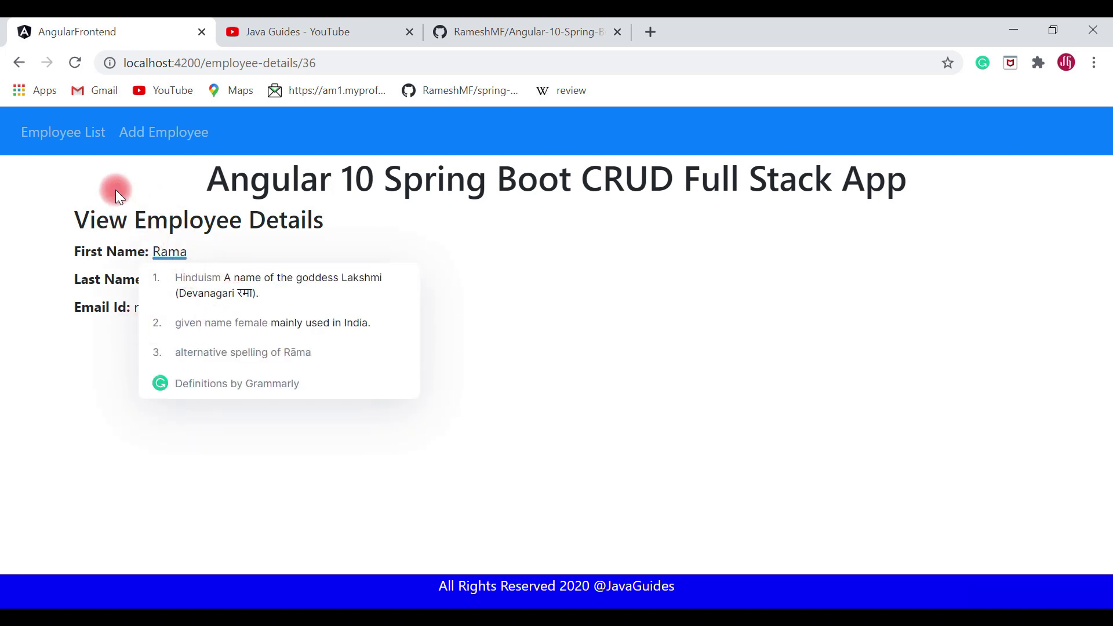
click(64, 133)
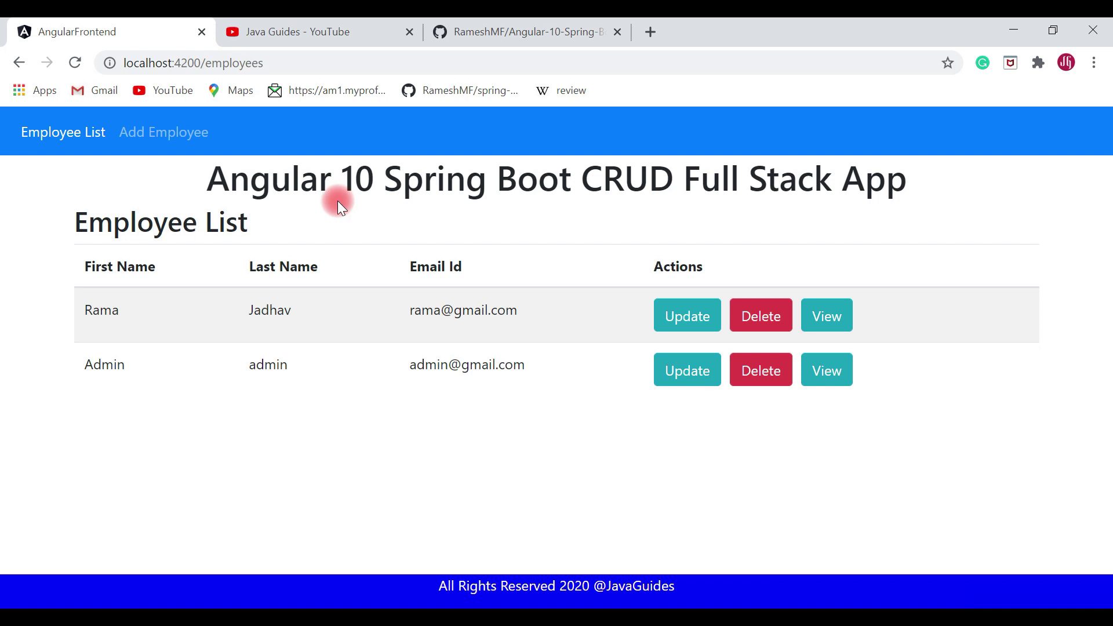
click(316, 33)
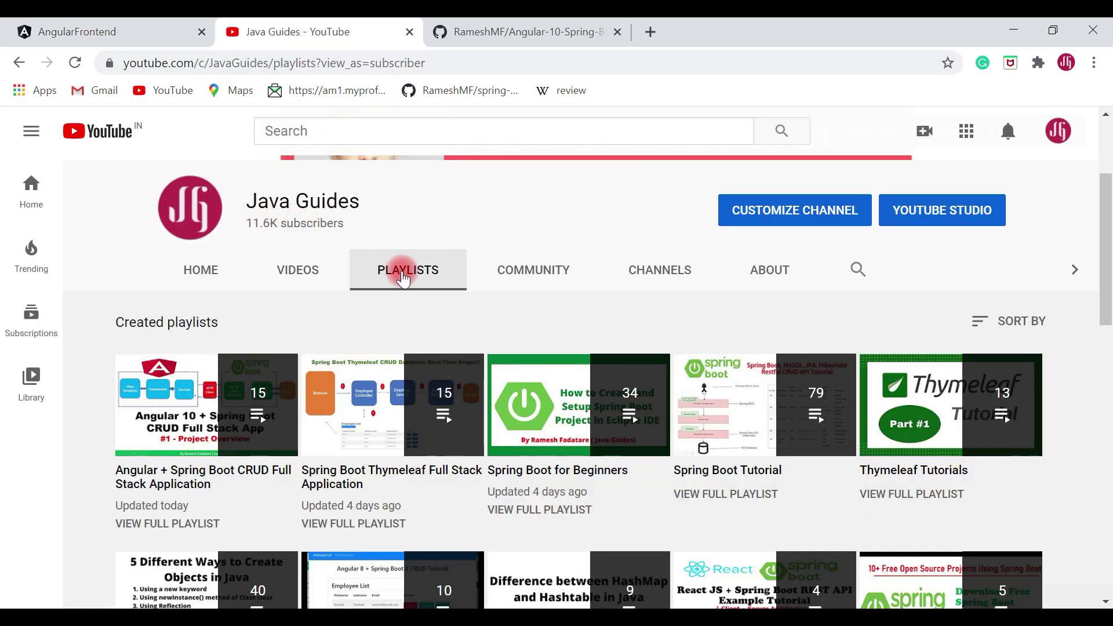
Open the Angular + Spring Boot CRUD playlist from the channel's playlists, browse it, then go to GitHub.
click(144, 482)
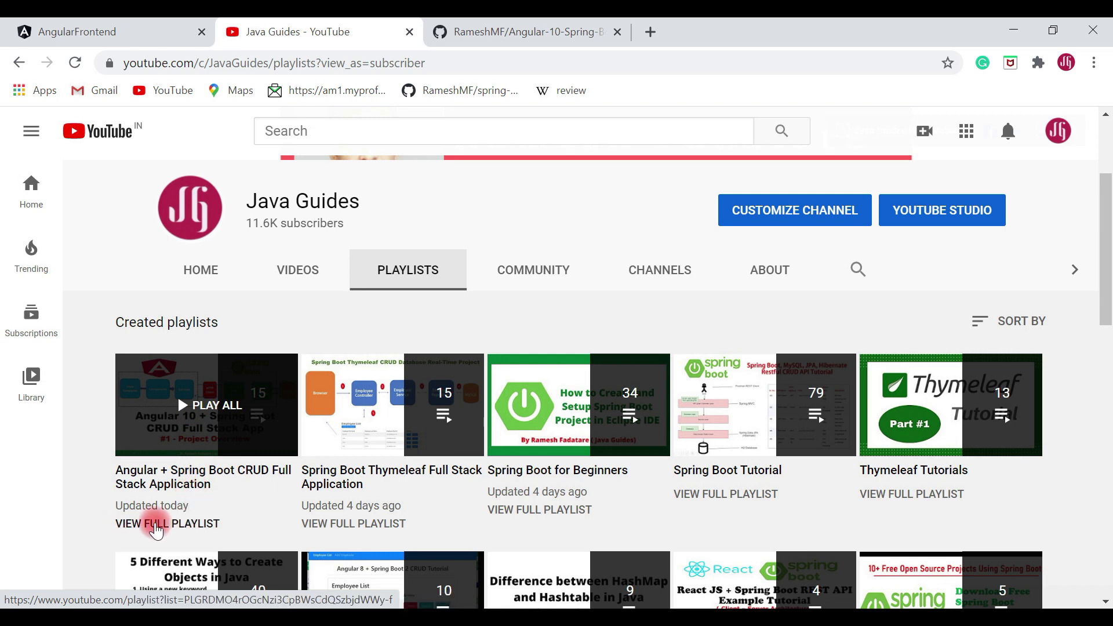
click(170, 525)
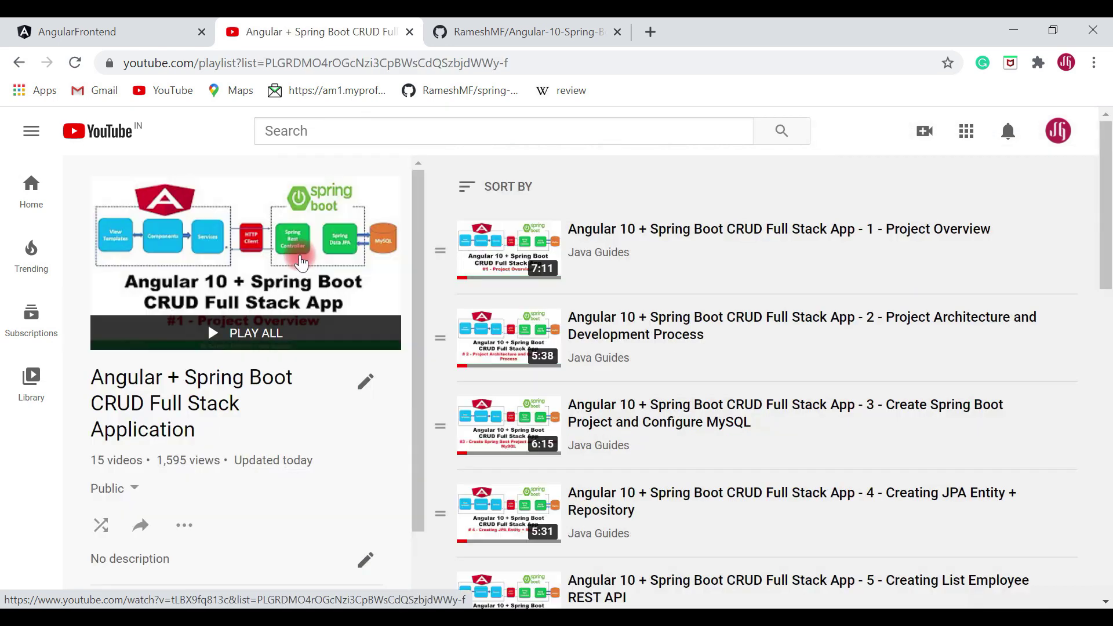
scroll(686, 290, down, 7)
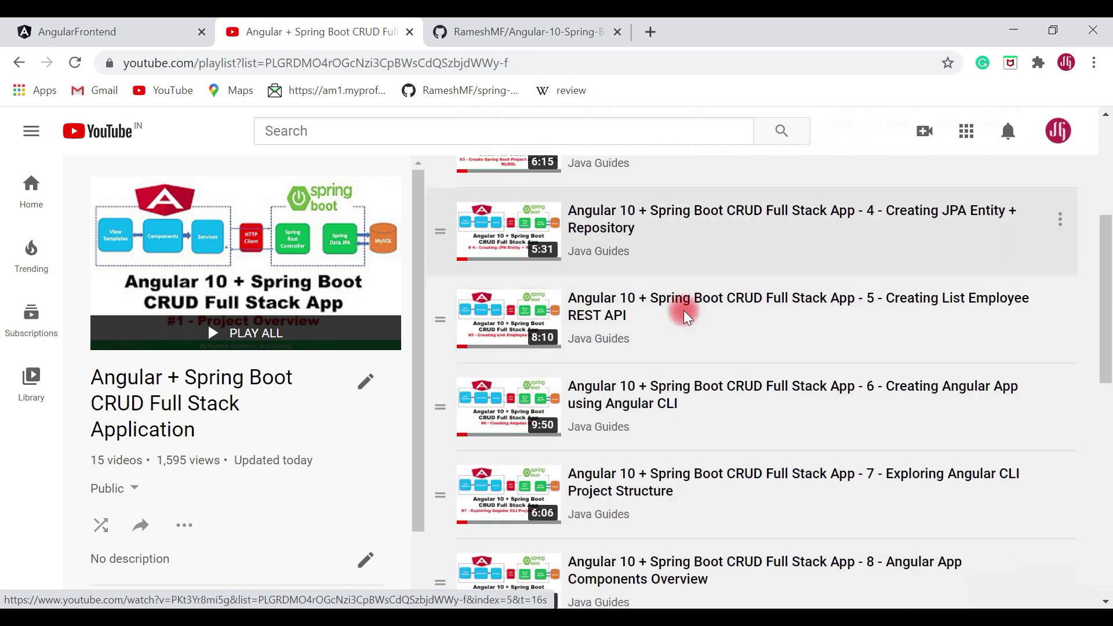
scroll(671, 256, down, 7)
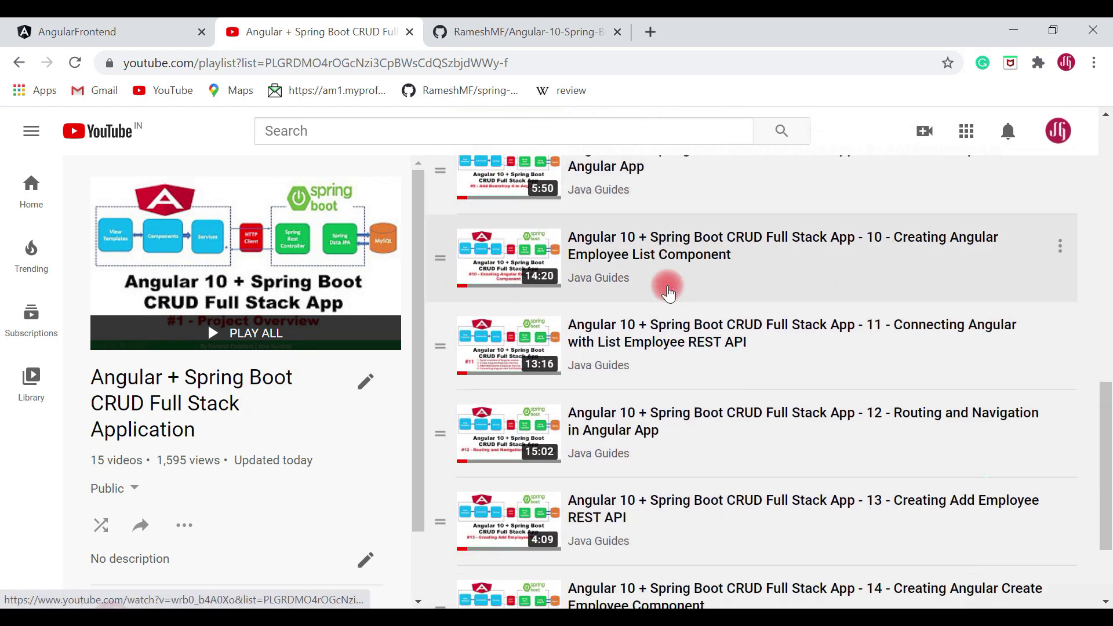
scroll(666, 300, up, 14)
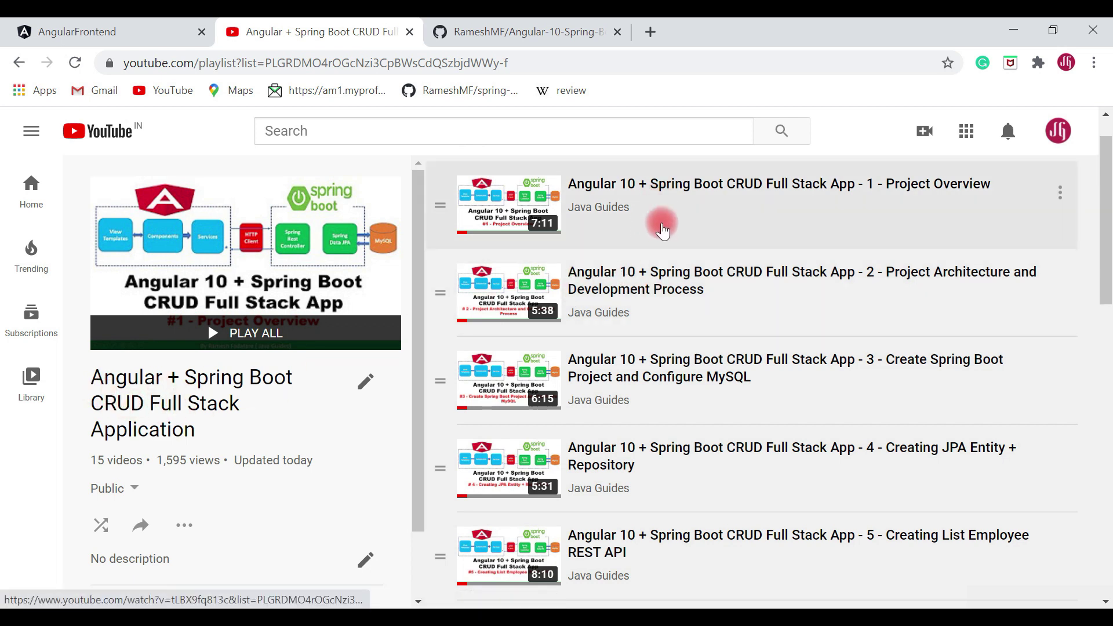
scroll(665, 247, up, 1)
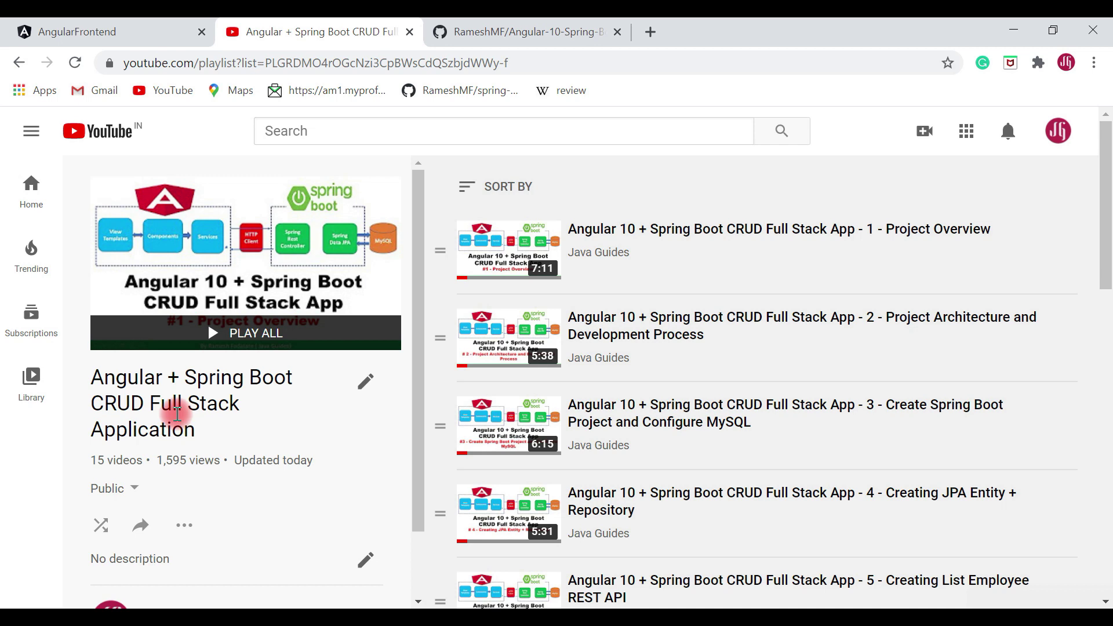
click(519, 32)
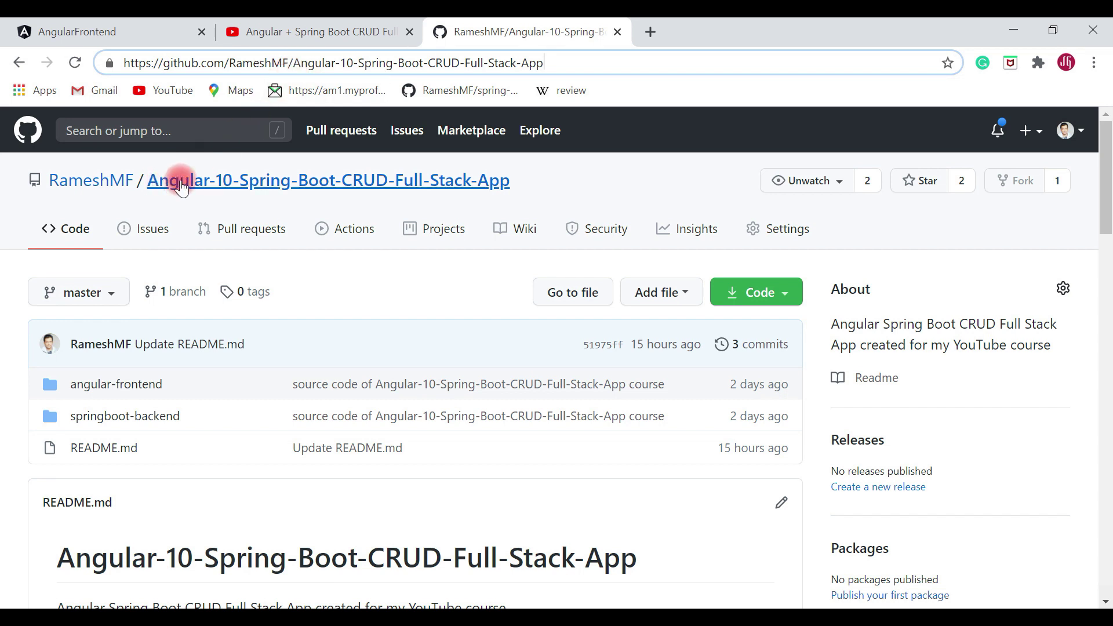
Highlight the repository name and part of the page address.
click(523, 184)
drag(523, 185, 148, 182)
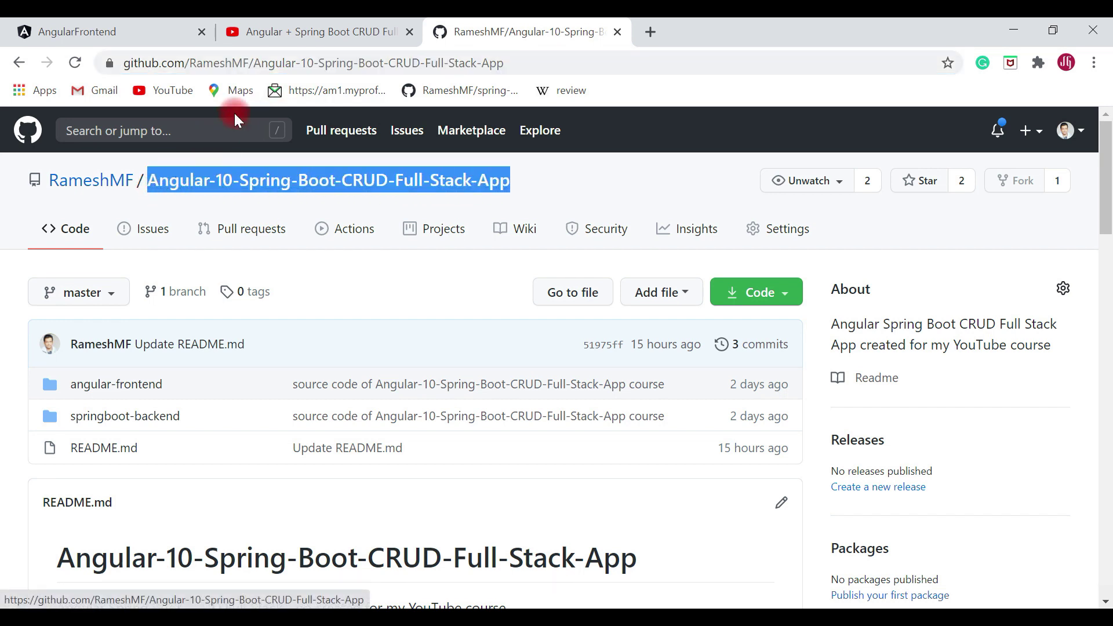
drag(243, 64, 186, 66)
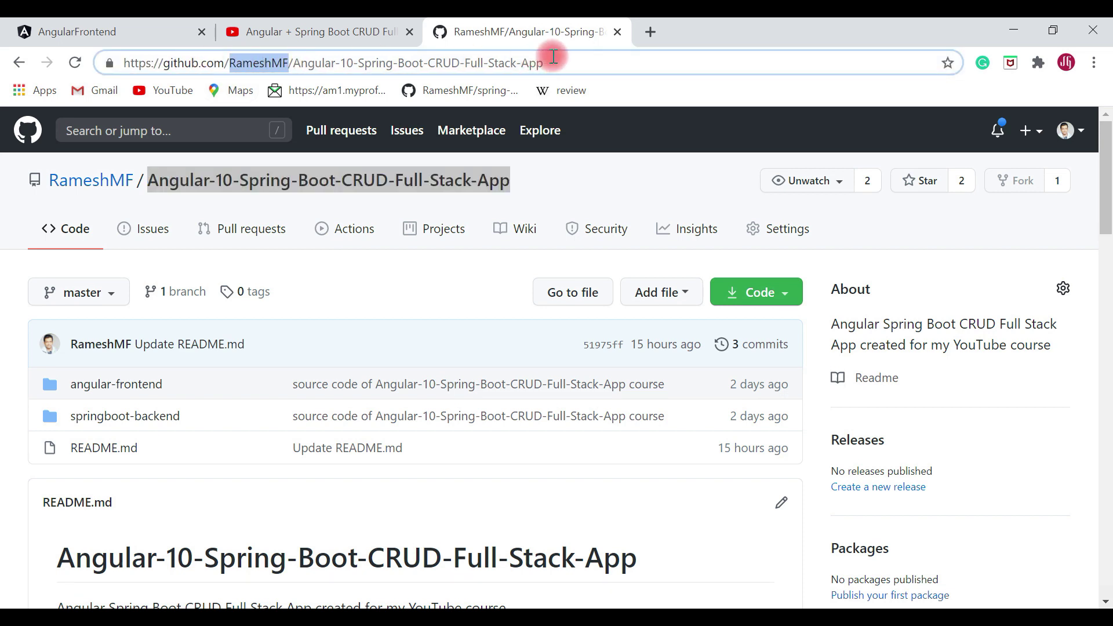
click(344, 294)
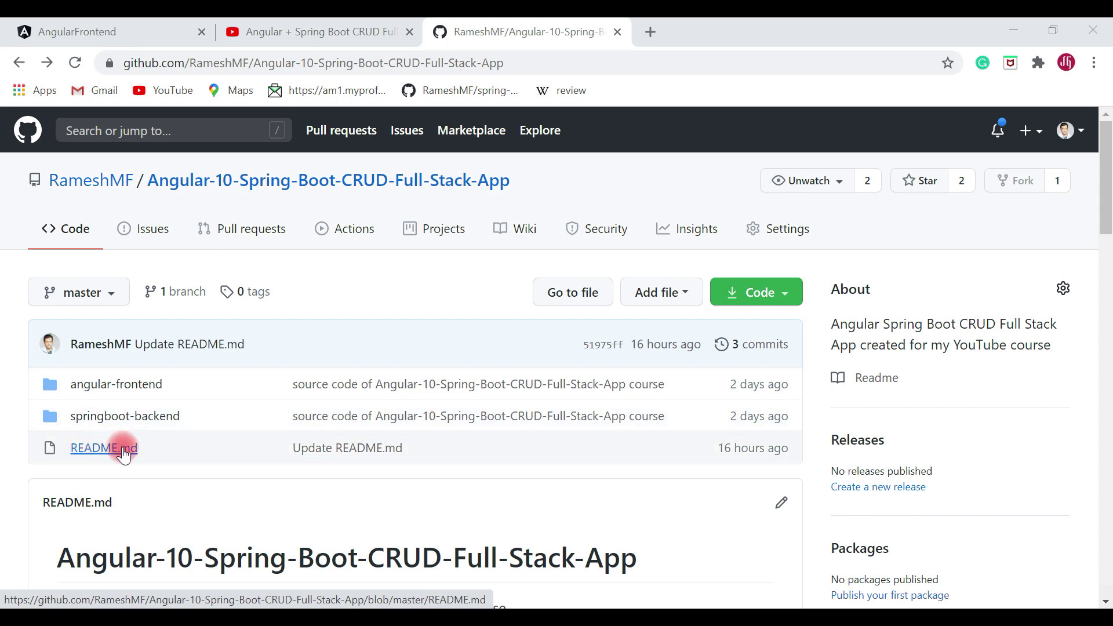
Scroll through the README's numbered course video links.
scroll(113, 449, down, 3)
scroll(129, 416, down, 3)
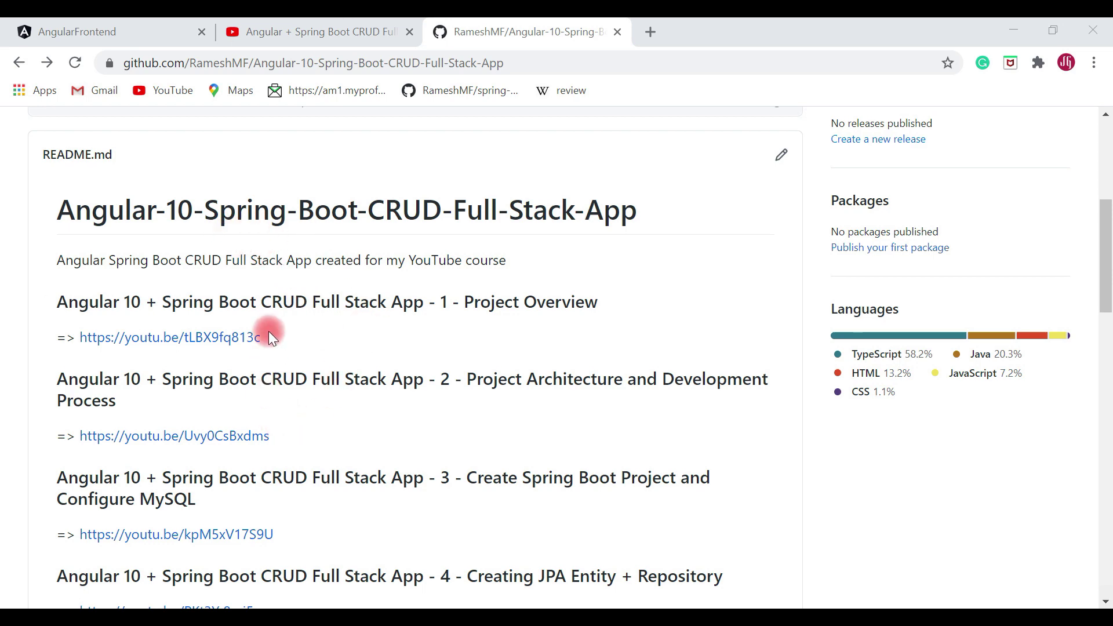
scroll(294, 325, down, 4)
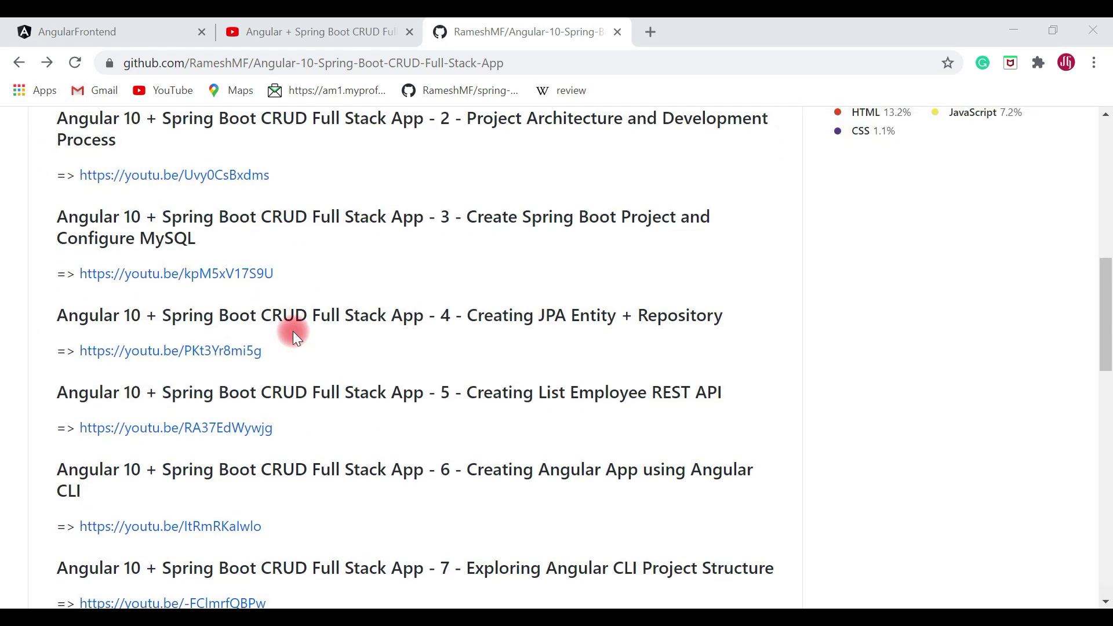
scroll(278, 378, up, 4)
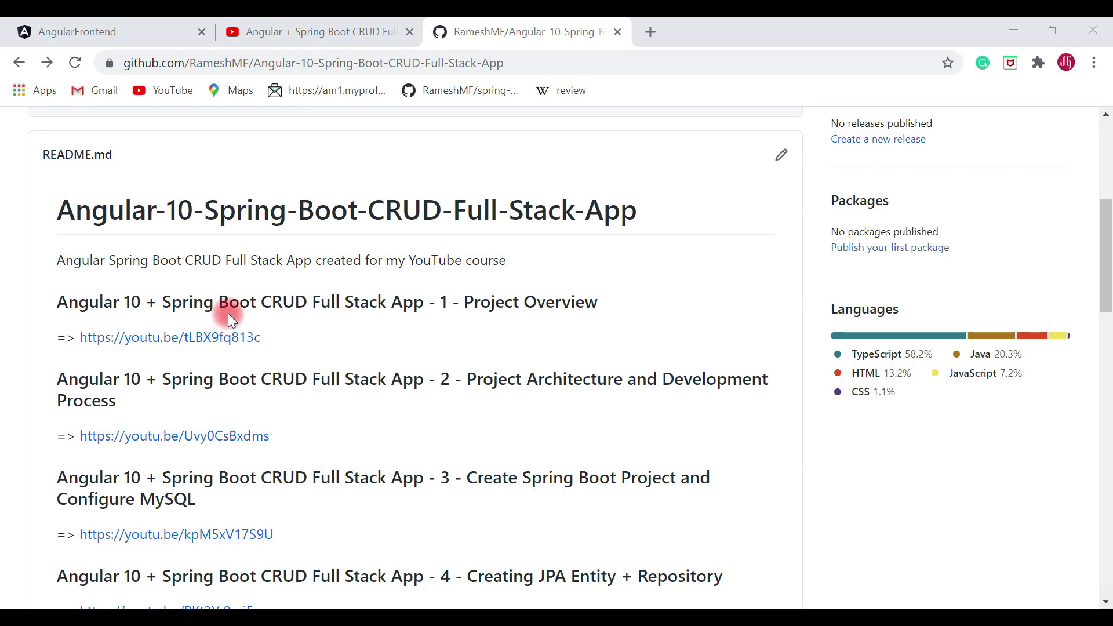
scroll(207, 432, down, 3)
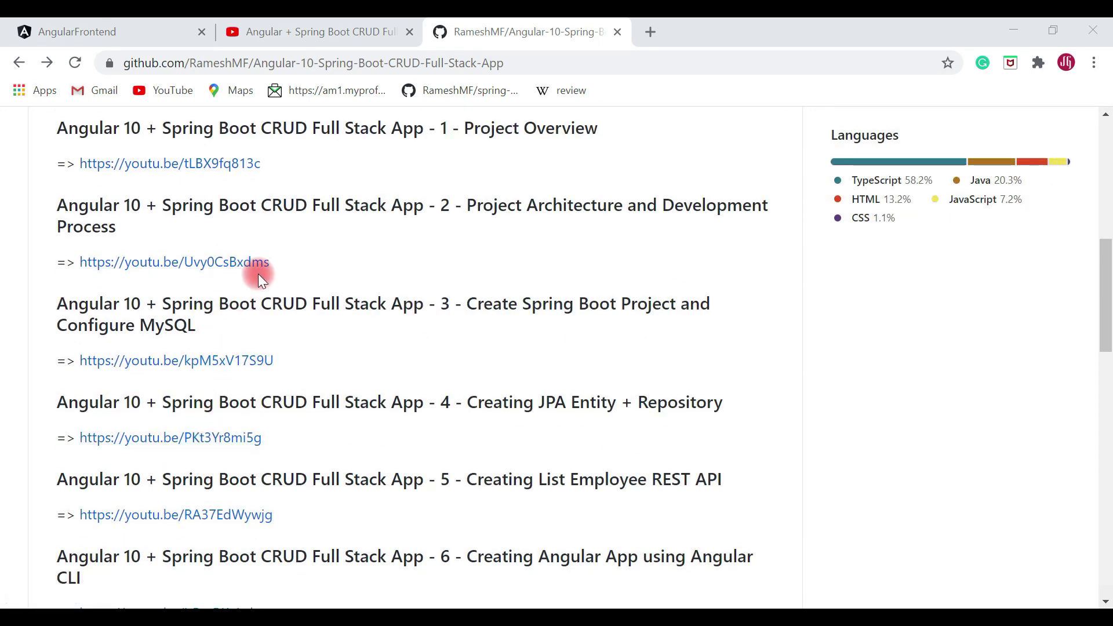
scroll(239, 369, down, 1)
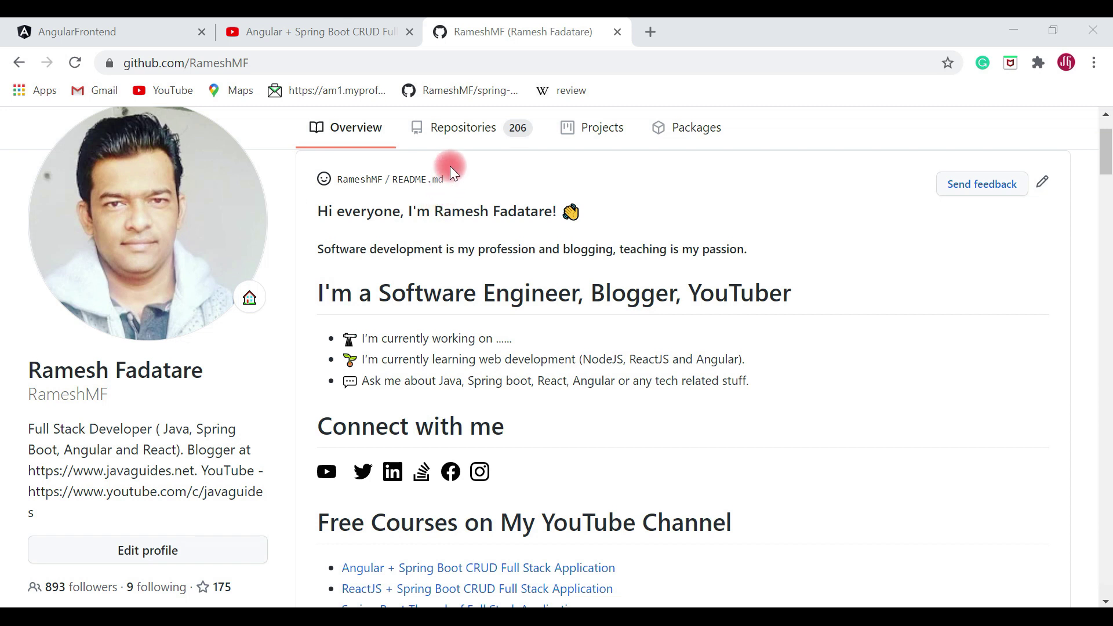
scroll(446, 165, up, 2)
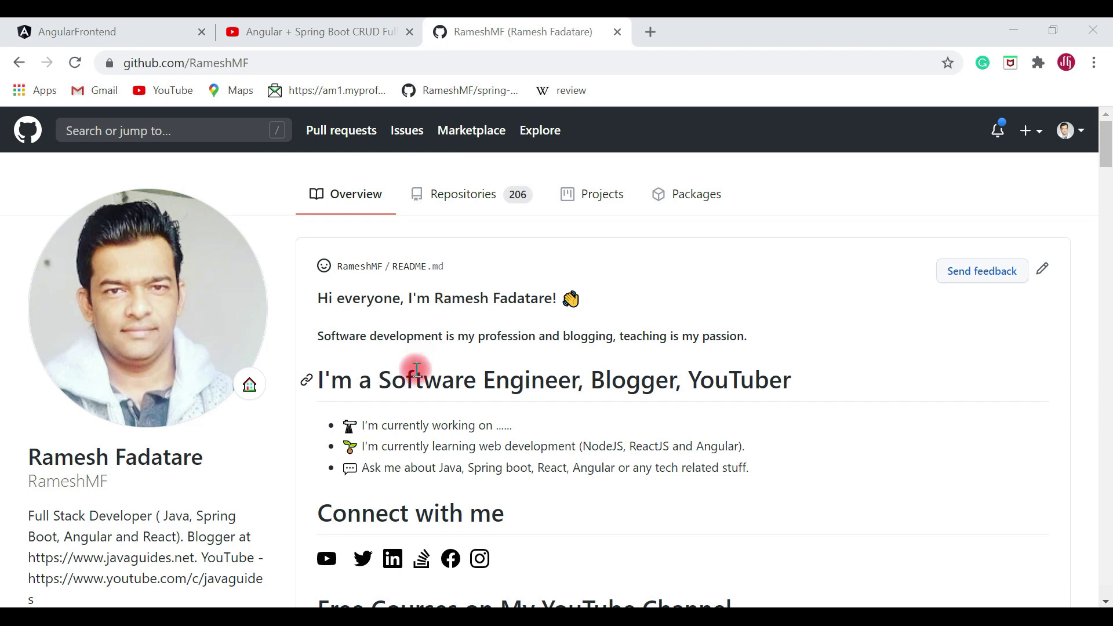
scroll(522, 382, down, 3)
scroll(523, 390, up, 3)
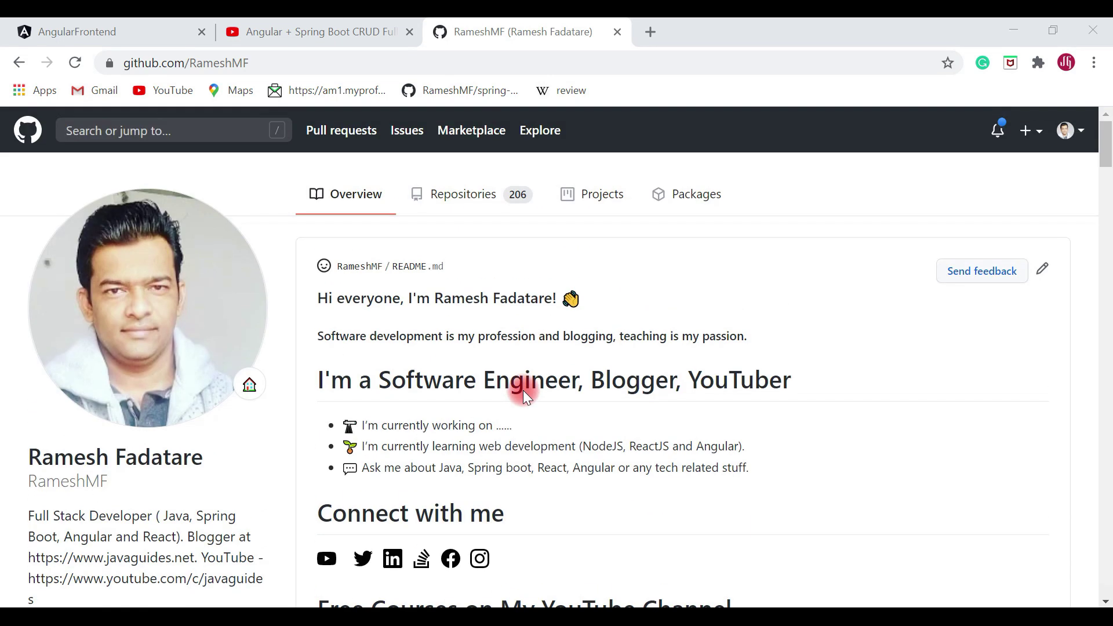